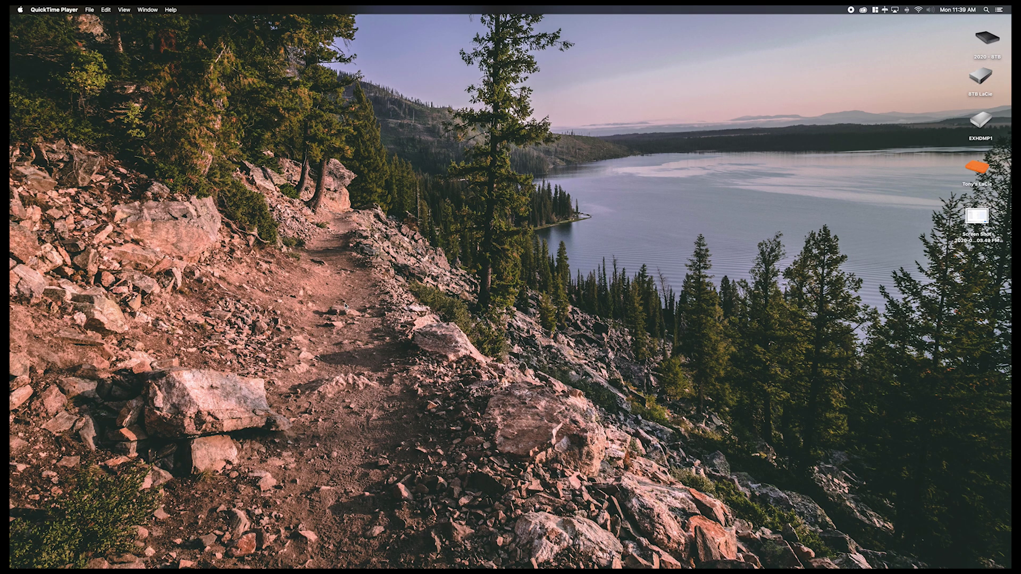
# Open Safari and go to rocketstock.com
pyautogui.press('super+space')
pyautogui.write('s')
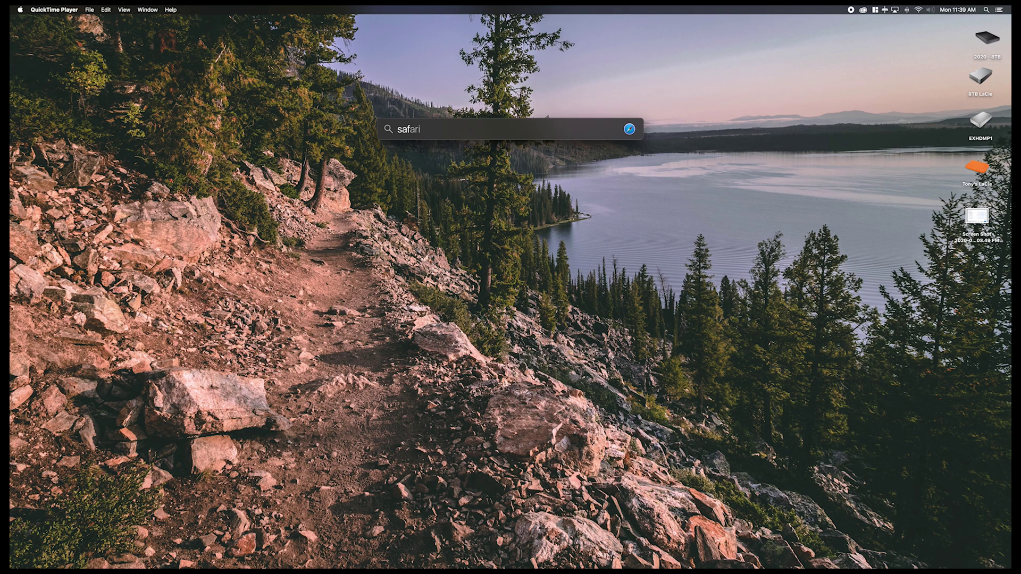
pyautogui.press('Return')
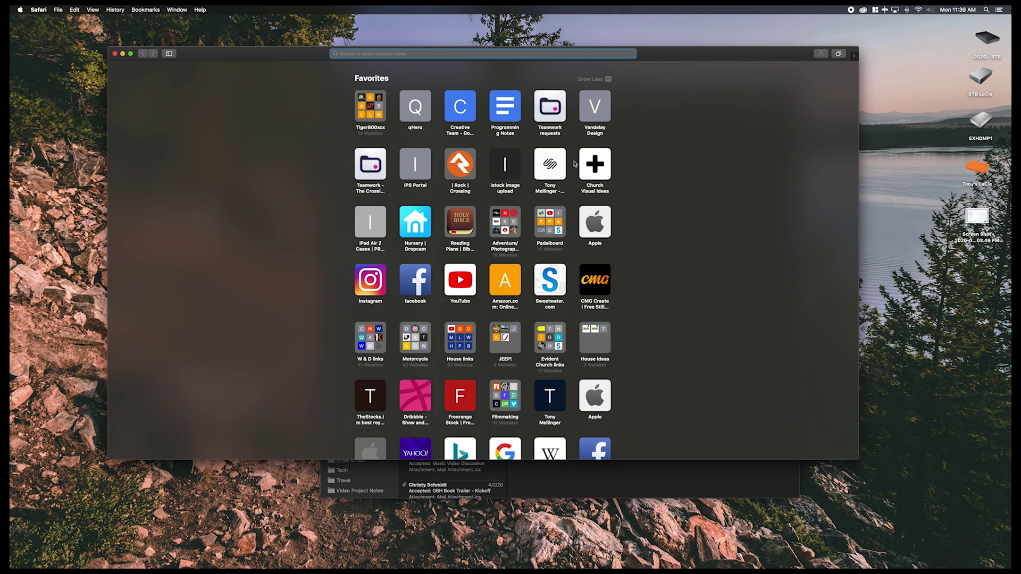
pyautogui.write('rocketstock.com')
pyautogui.press('Return')
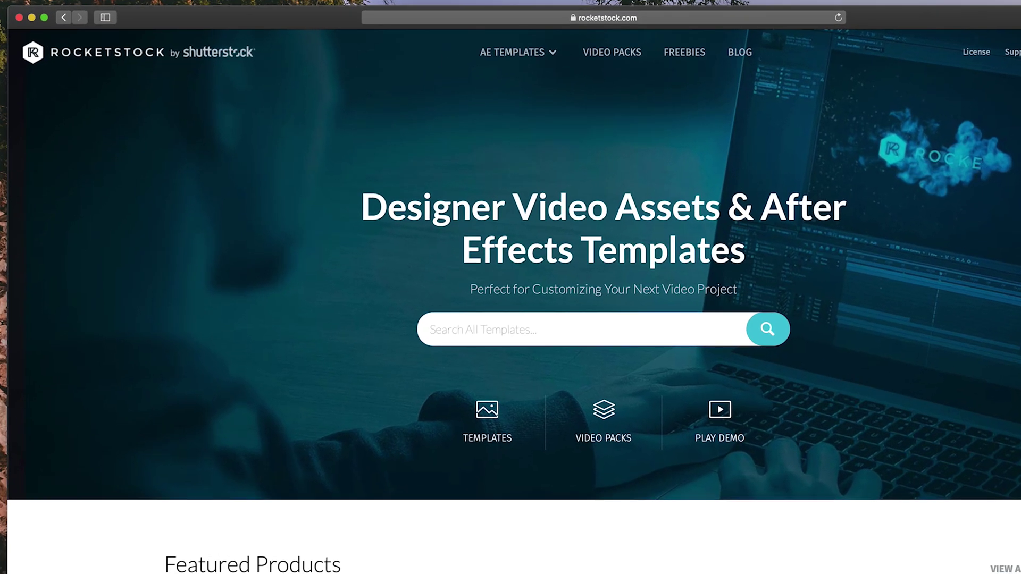
# Open the site's Freebies section and look through the first page of free templates
pyautogui.click(688, 59)
pyautogui.scroll(-5, 516, 317)
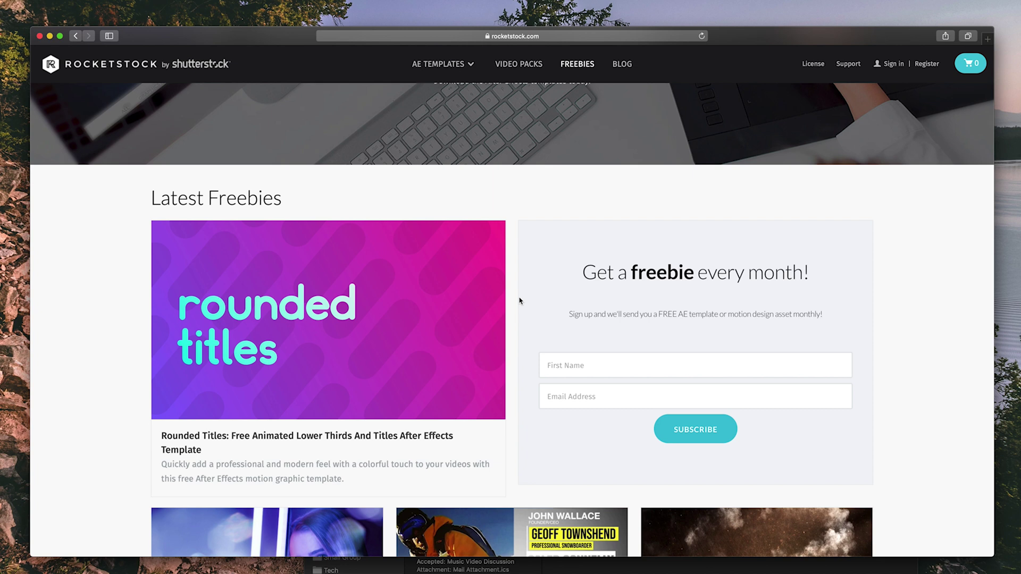
pyautogui.scroll(-4, 508, 360)
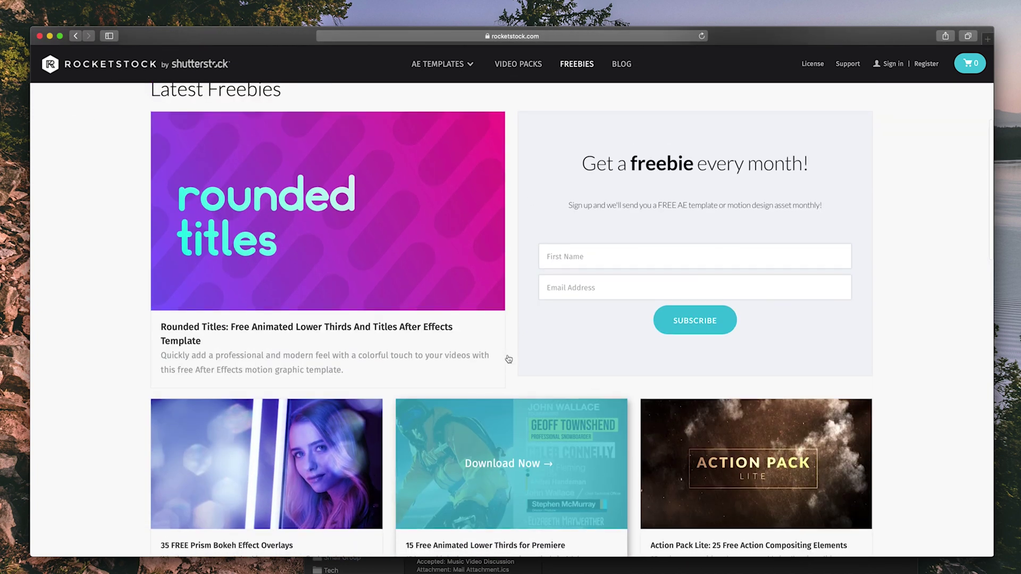
pyautogui.scroll(-10, 510, 353)
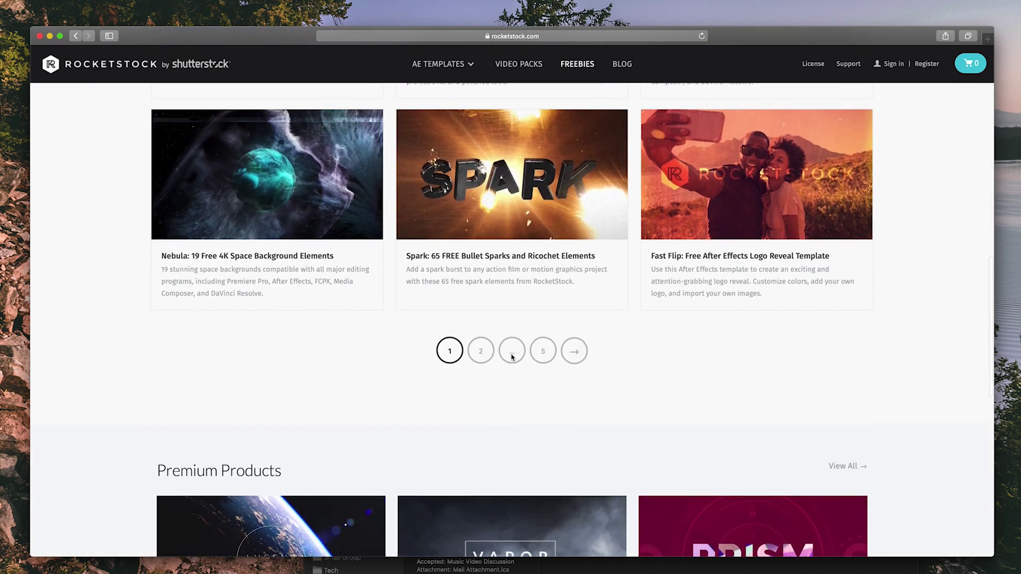
pyautogui.scroll(2, 512, 356)
# Advance to page 3 of the freebies and open the Free 4K Lower Thirds for After Effects page
pyautogui.click(480, 412)
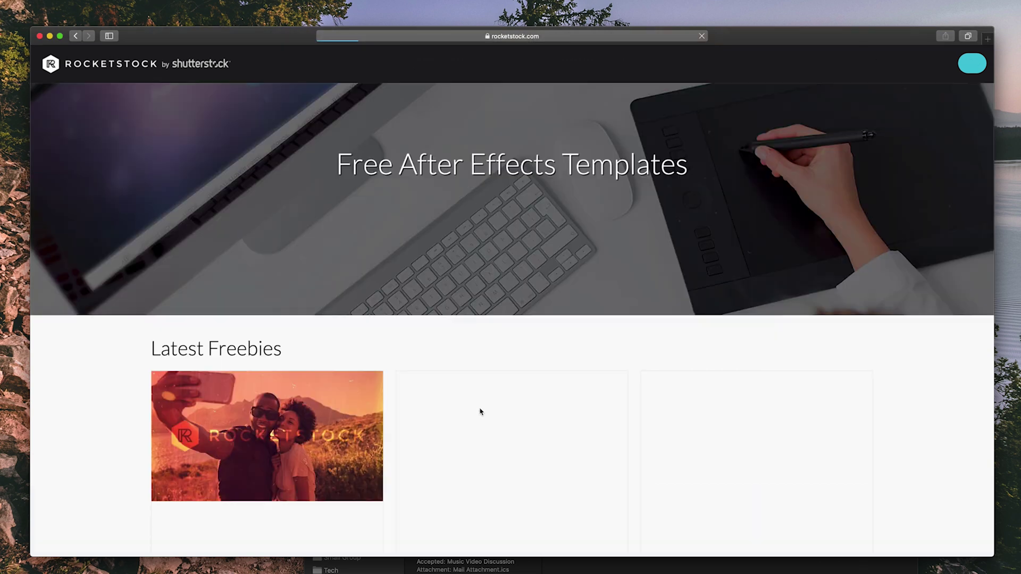
pyautogui.scroll(-7, 481, 412)
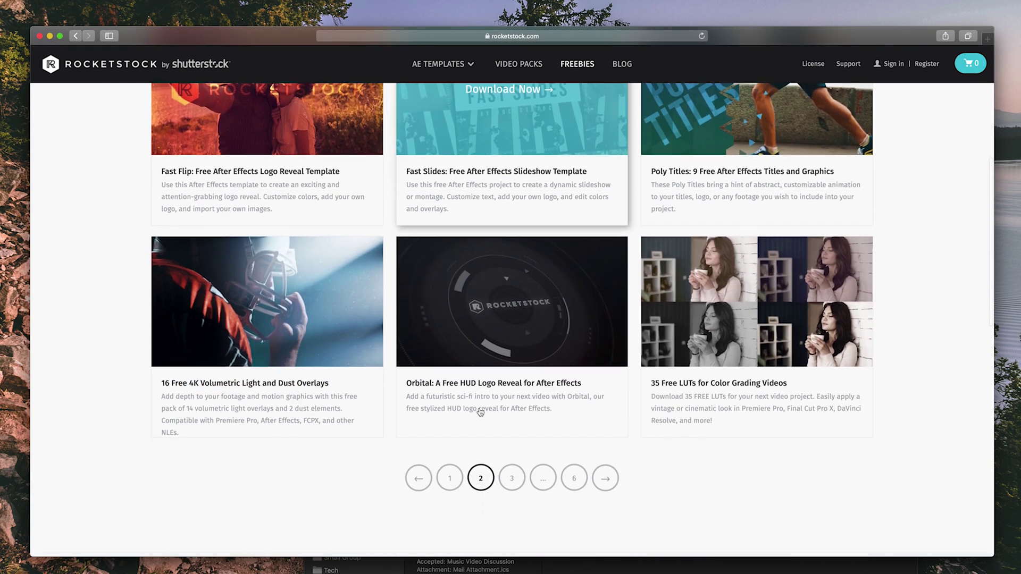
pyautogui.click(514, 420)
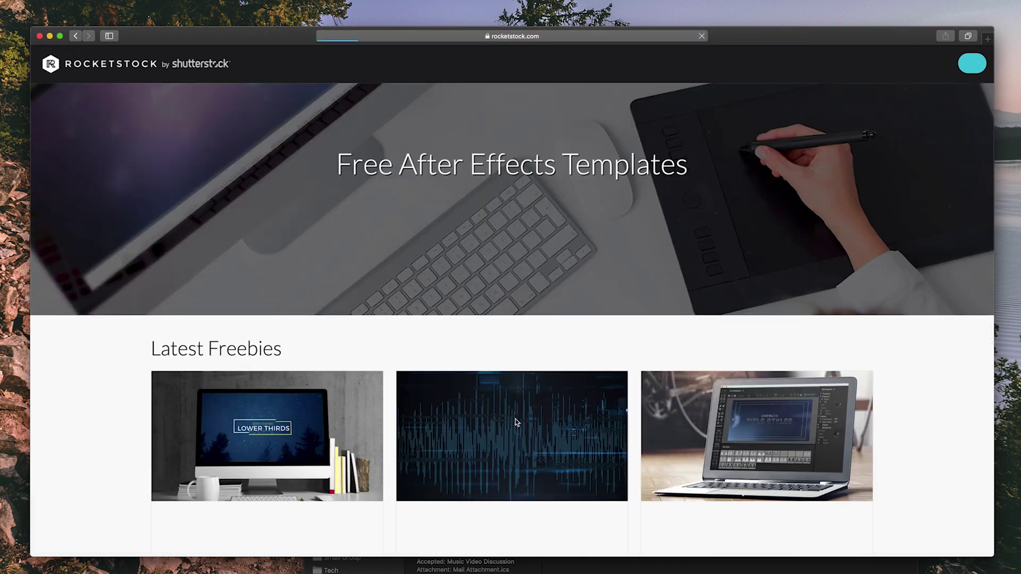
pyautogui.scroll(-5, 515, 422)
pyautogui.scroll(2, 540, 309)
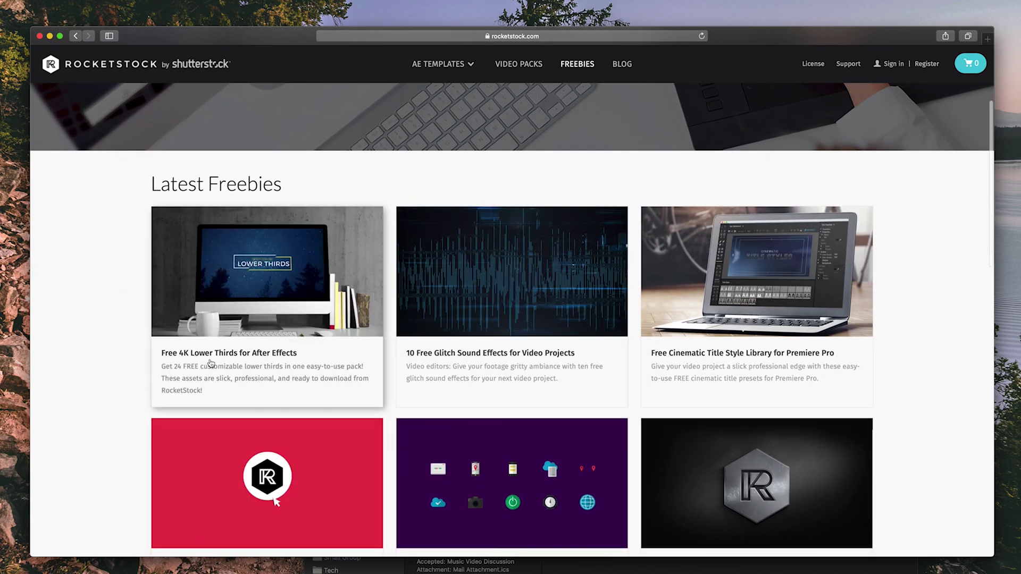
pyautogui.click(251, 358)
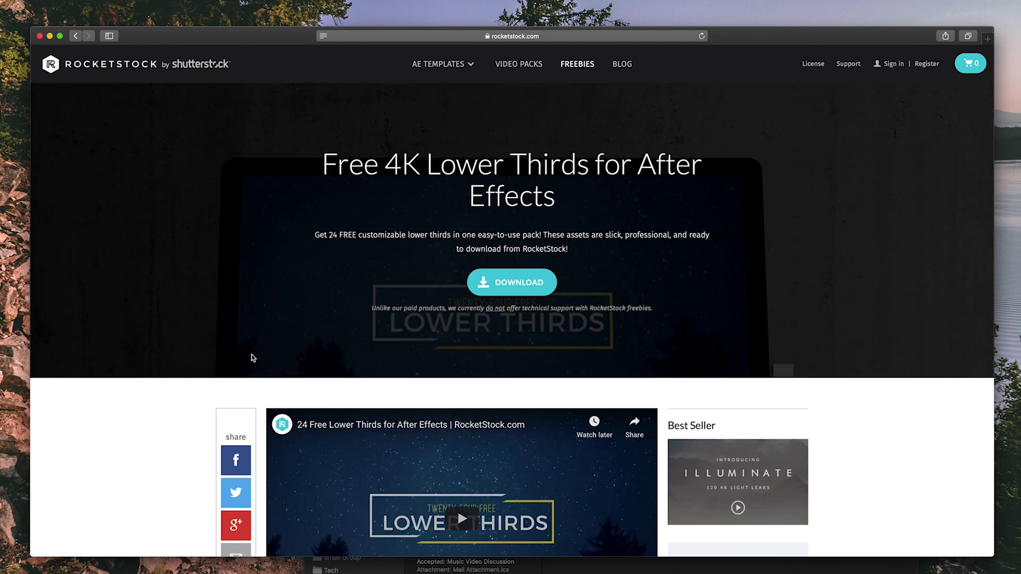
# Download the lower thirds pack, allowing downloads from the site, and reveal the downloaded files in Finder
pyautogui.click(513, 277)
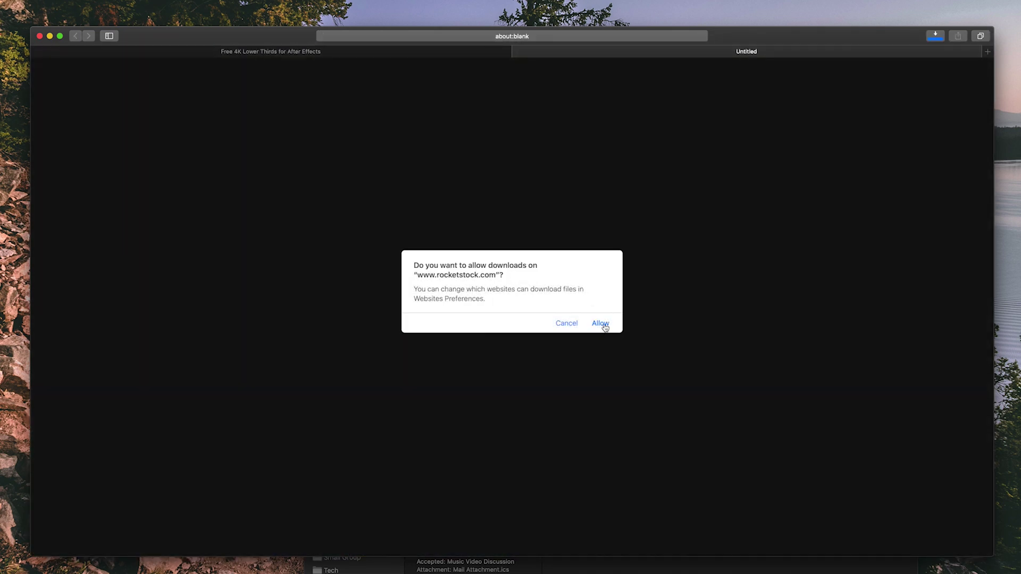
pyautogui.click(601, 324)
pyautogui.click(924, 38)
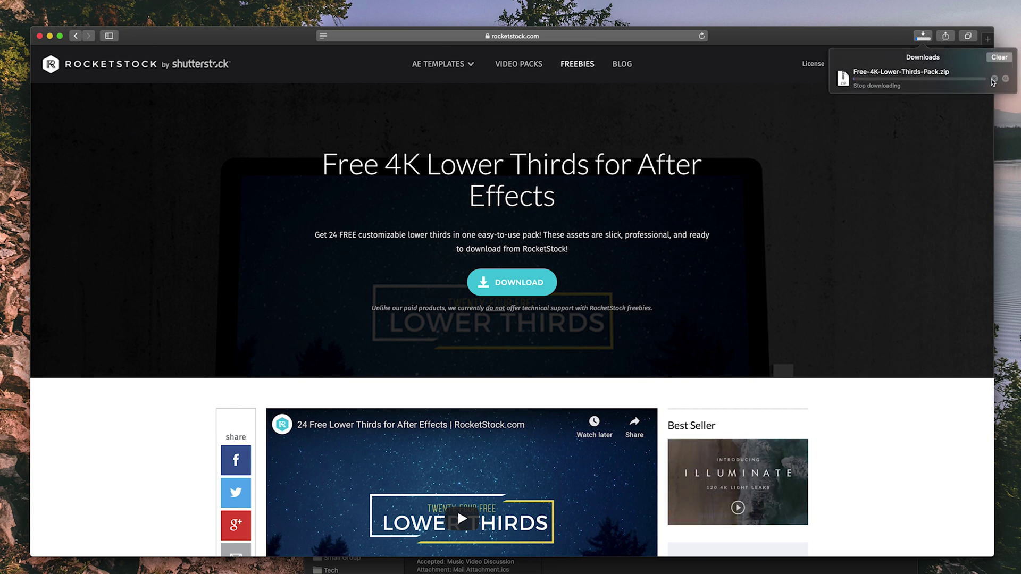
pyautogui.click(1008, 80)
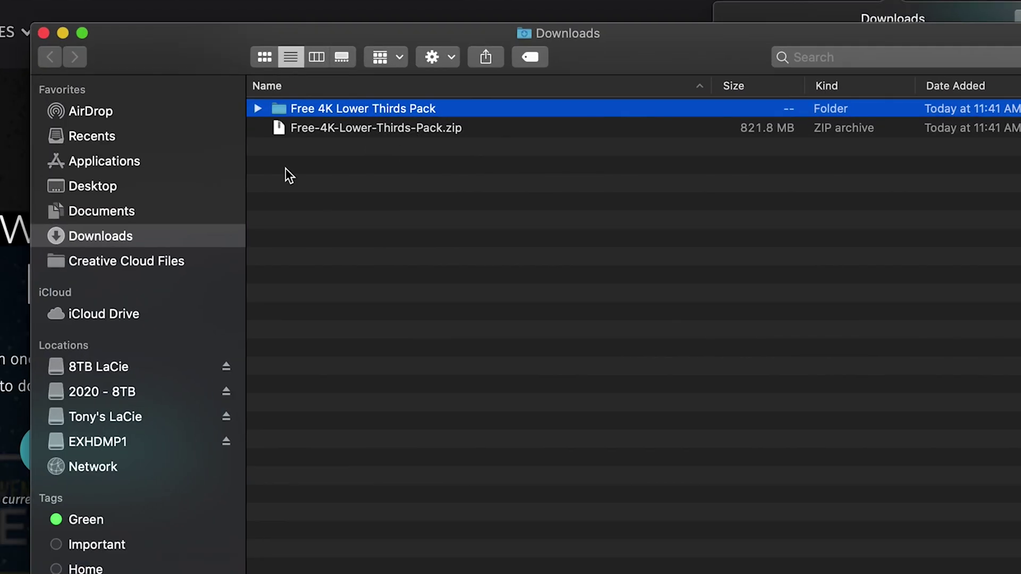
# Expand the Free 4K Lower Thirds Pack folder and examine the contents of its Free 4K Light Leaks subfolder
pyautogui.click(257, 110)
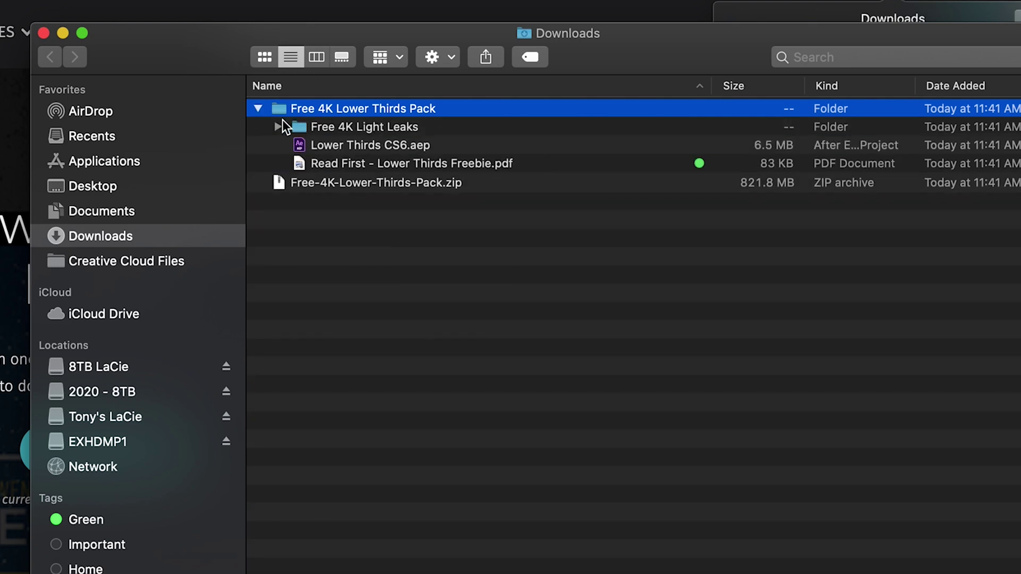
pyautogui.click(315, 129)
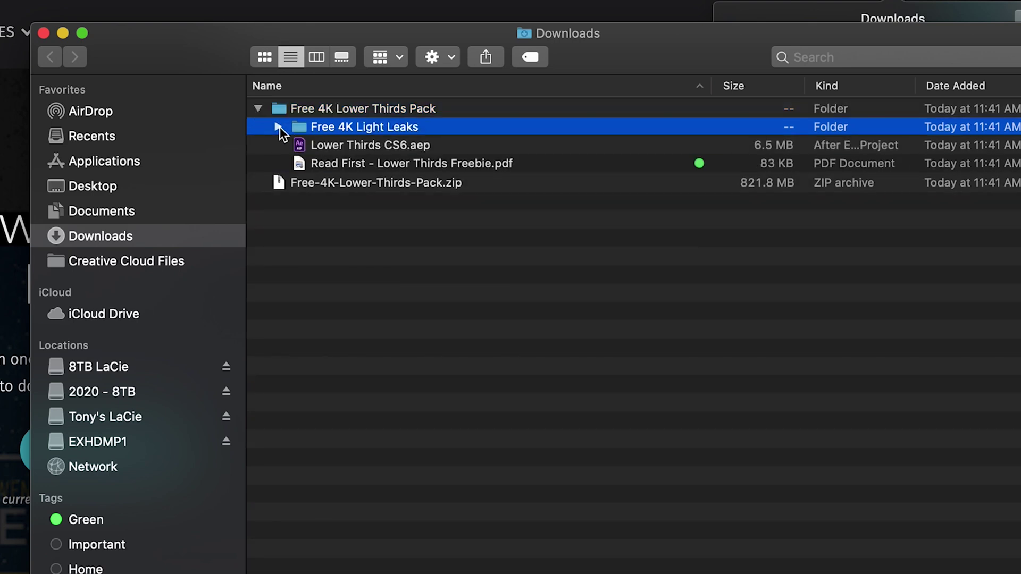
pyautogui.click(278, 127)
pyautogui.click(278, 128)
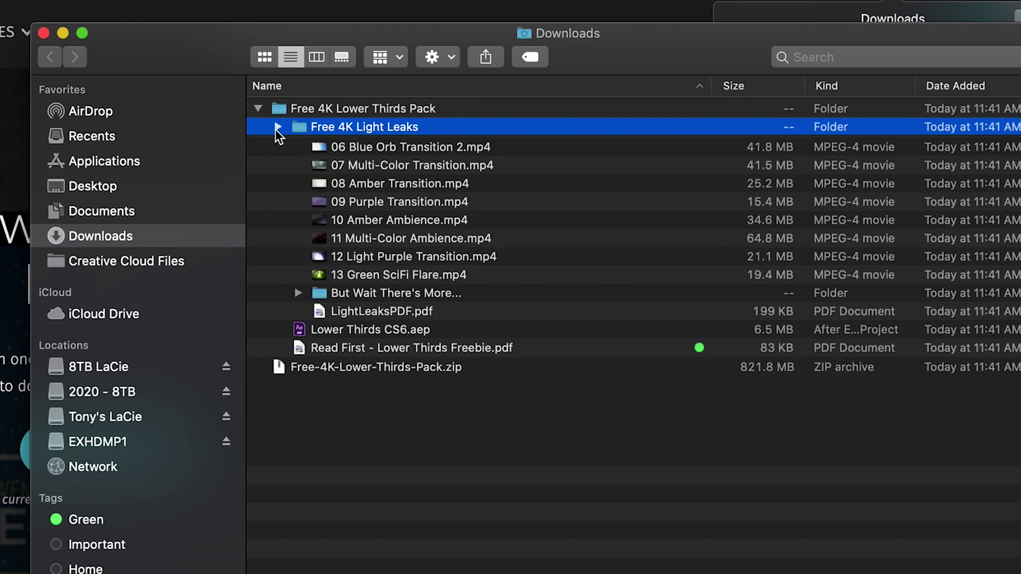
# Open Lower Thirds CS6.aep in After Effects and accept the substitution of missing fonts
pyautogui.doubleClick(366, 145)
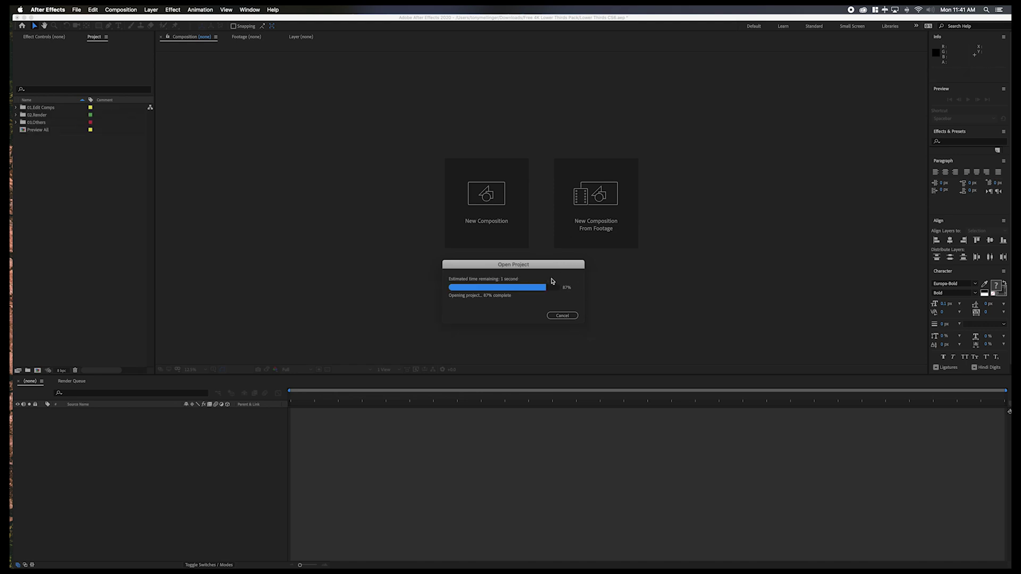
pyautogui.moveTo(104, 56); pyautogui.dragTo(279, 115)
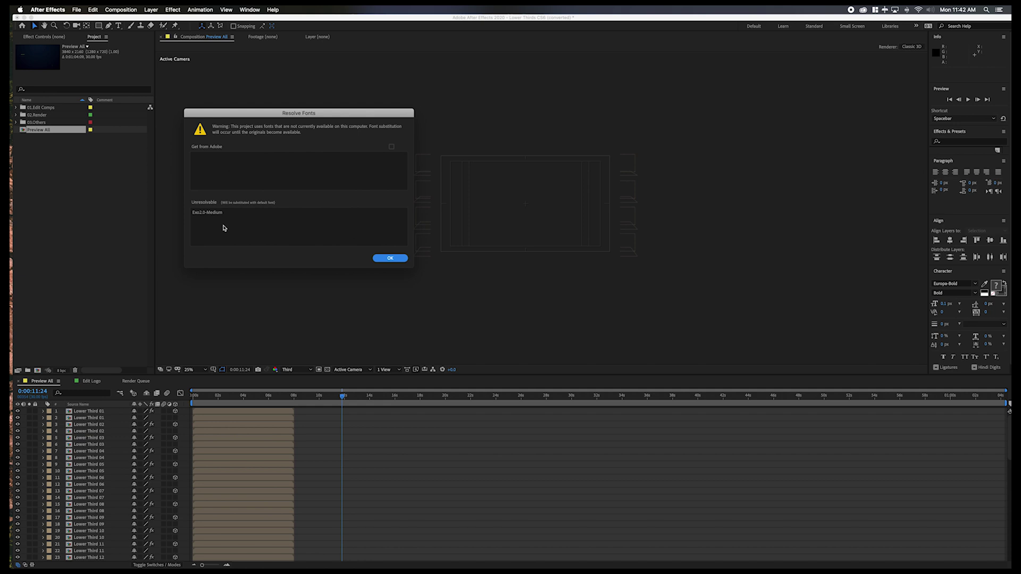
pyautogui.click(390, 259)
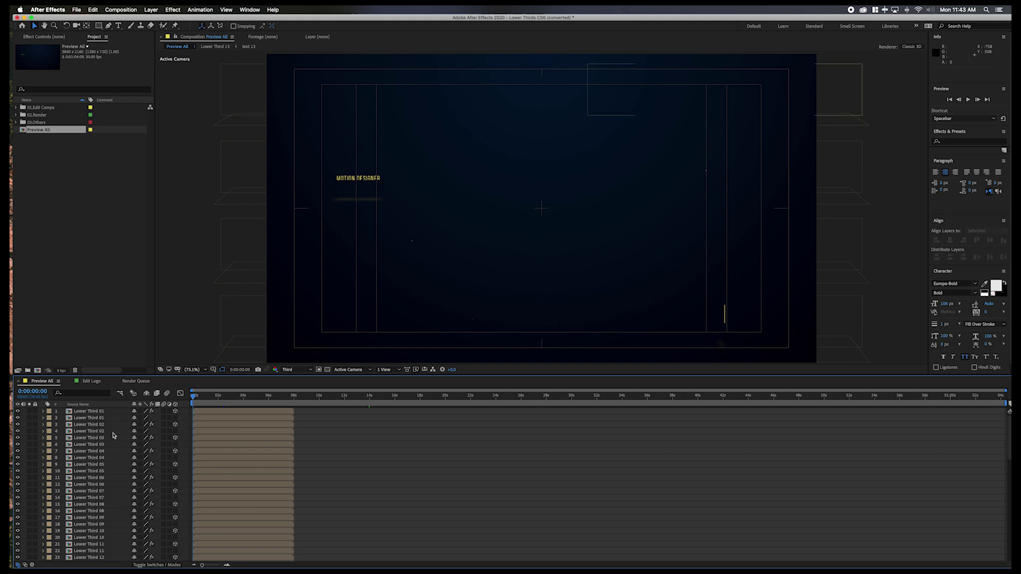
# Move the Preview All composition to 0:00:02:24 to compare the lower third styles, and select the Lower Third 09 design
pyautogui.moveTo(198, 400); pyautogui.dragTo(228, 400)
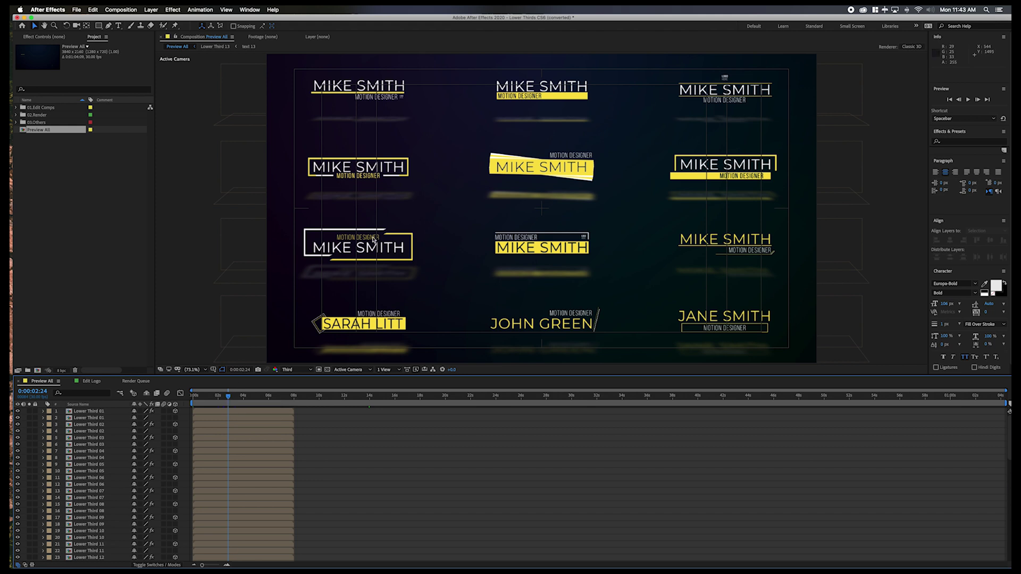
pyautogui.click(387, 331)
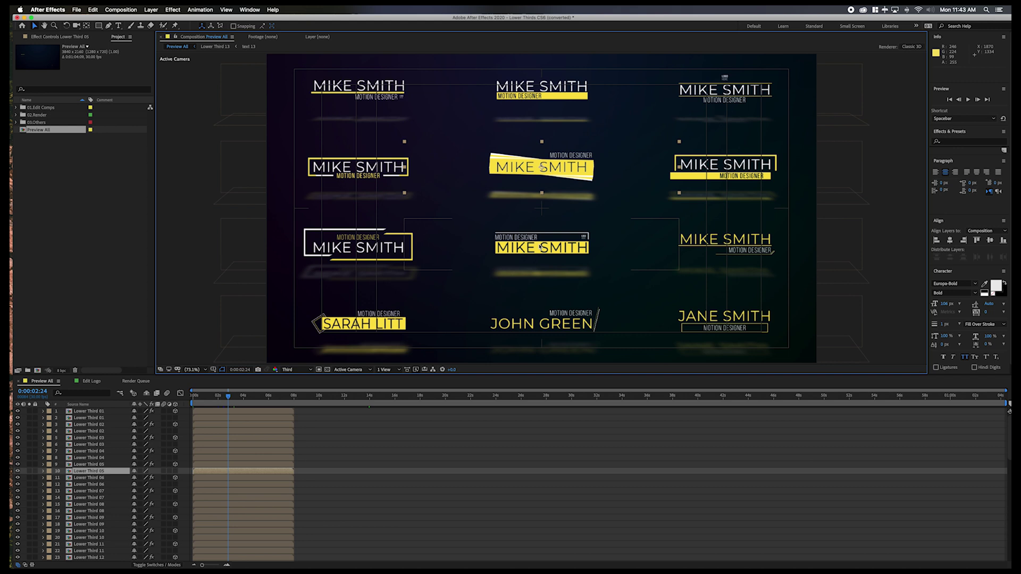
pyautogui.click(739, 244)
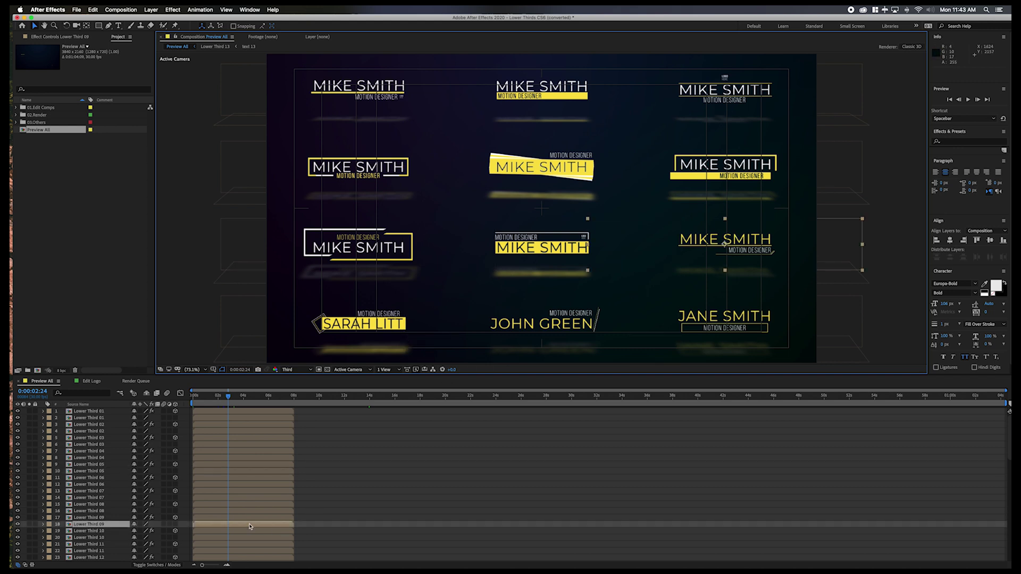
# Open the Lower Third 09 composition and its nested text 09 composition
pyautogui.doubleClick(250, 526)
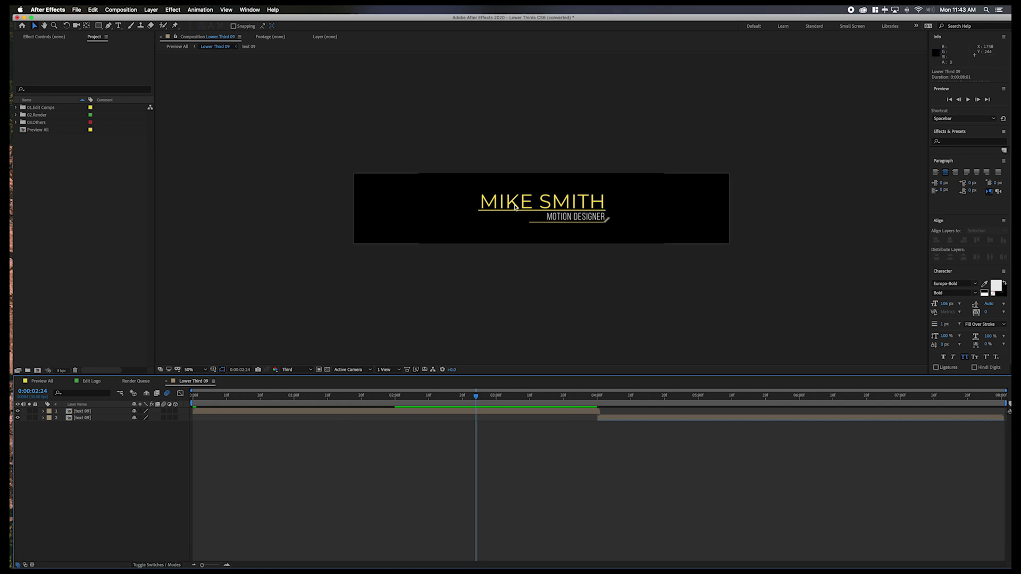
pyautogui.click(550, 412)
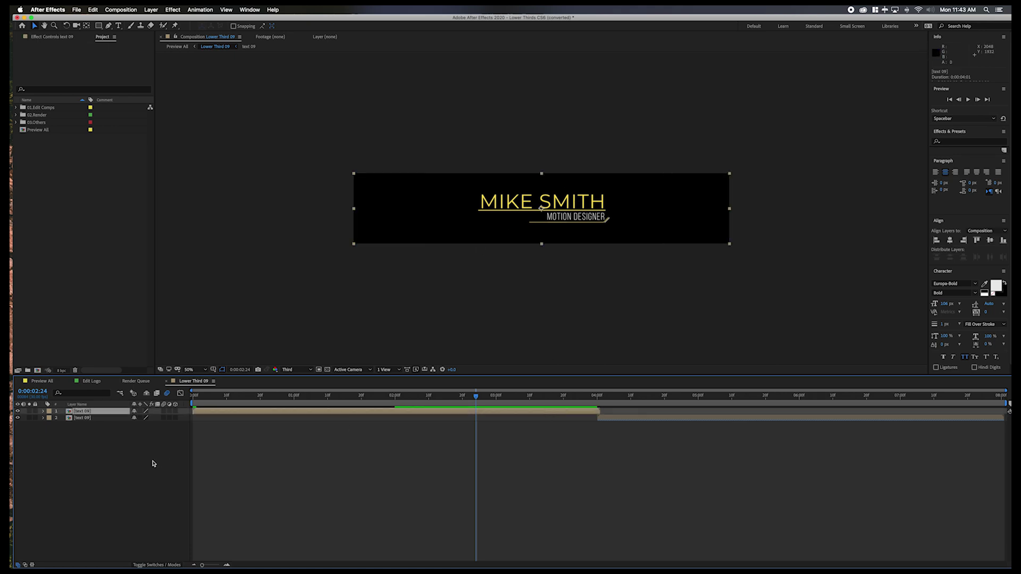
pyautogui.doubleClick(396, 412)
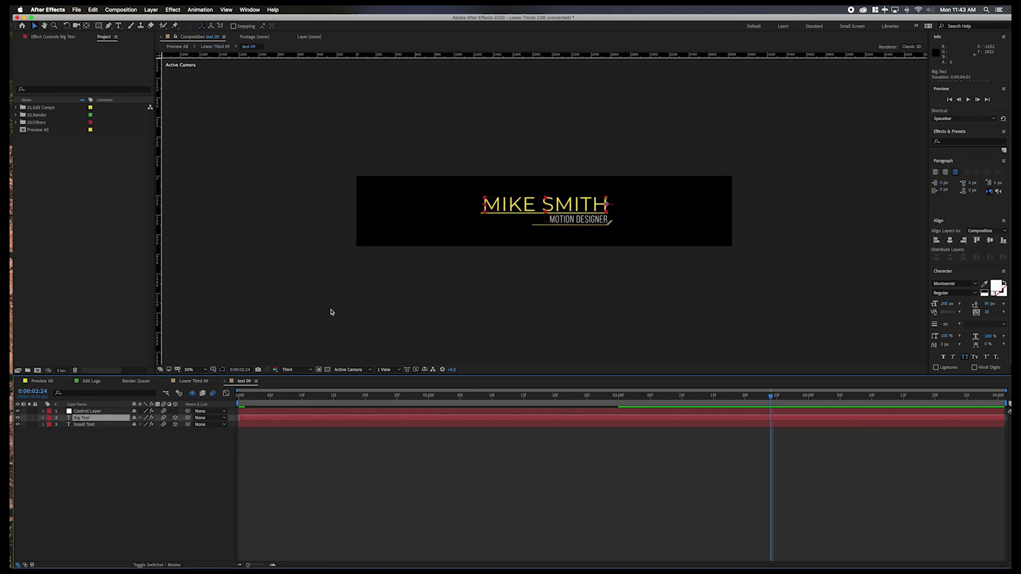
# Replace the big text with TUTORIAL and the small text with the presenter's full name
pyautogui.doubleClick(521, 200)
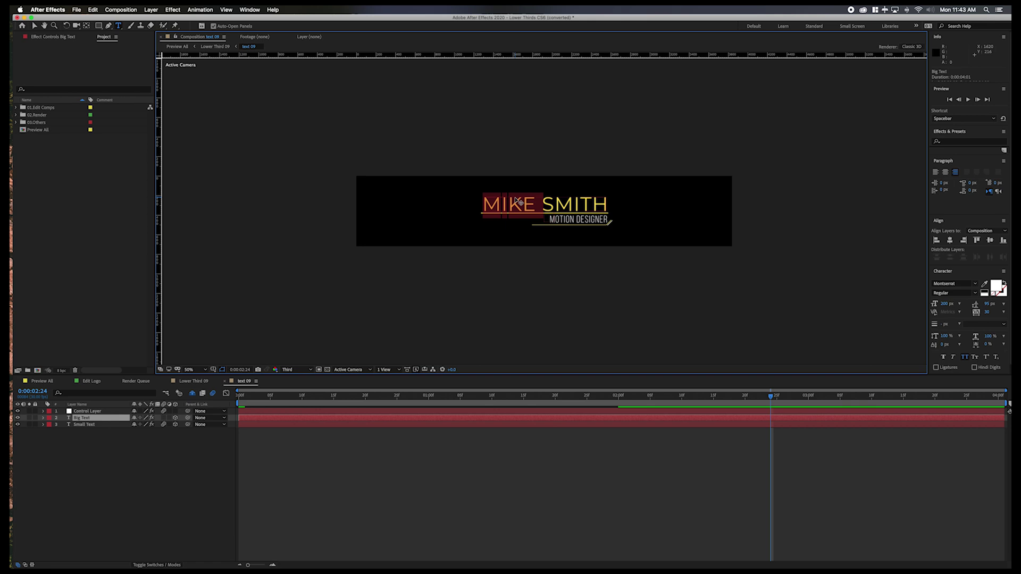
pyautogui.write('TUTORIAL')
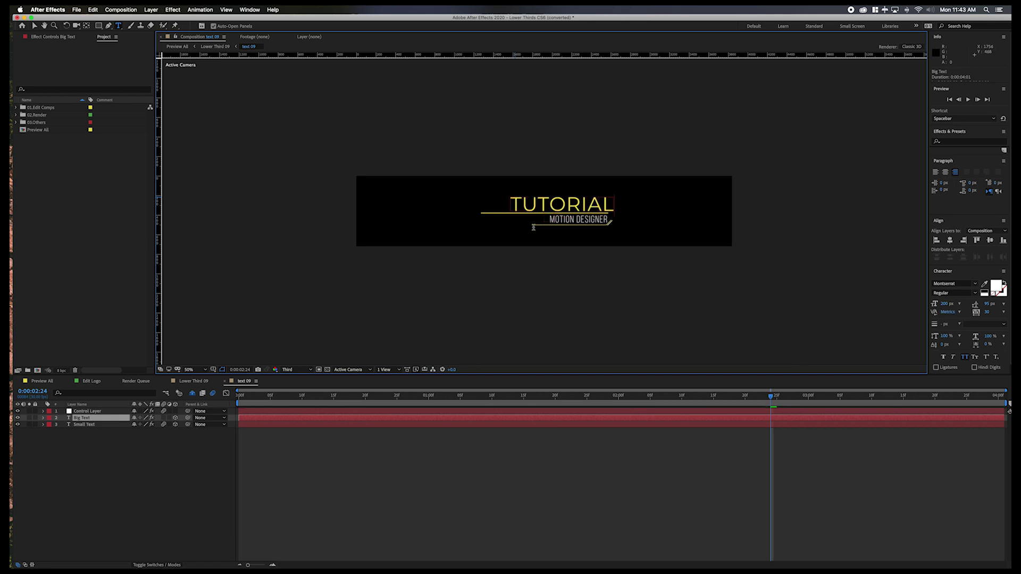
pyautogui.doubleClick(312, 425)
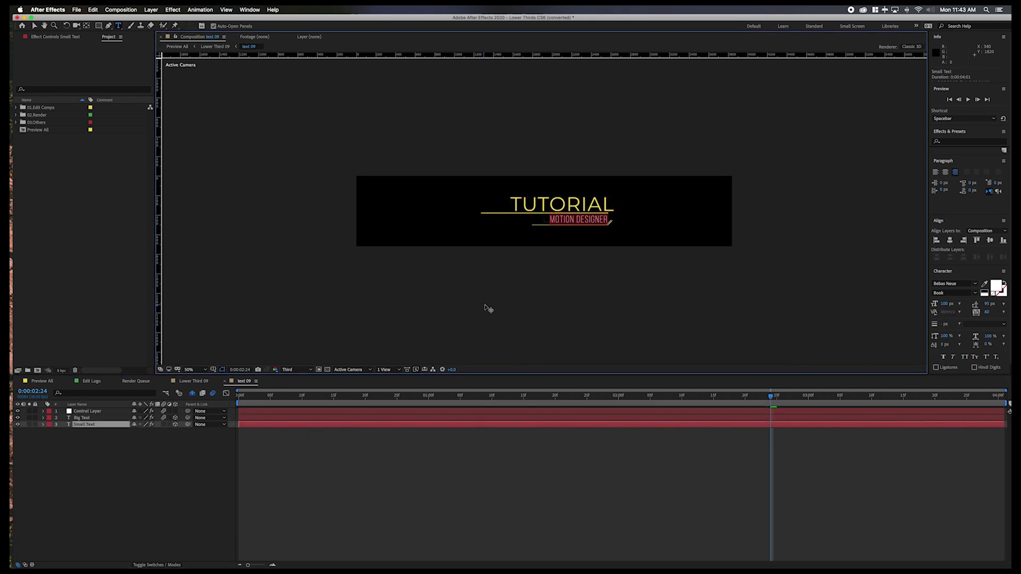
pyautogui.write('TONY M')
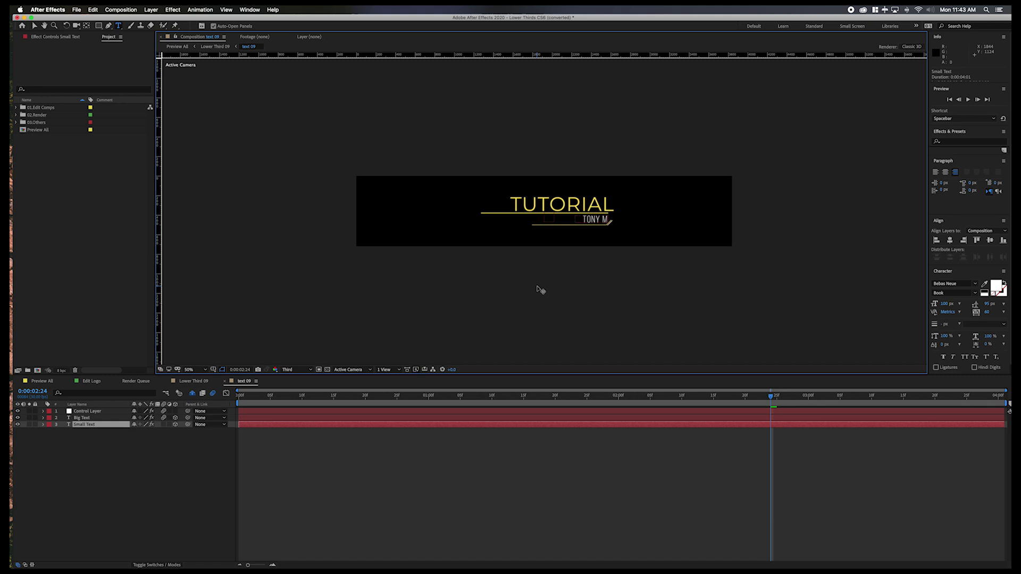
pyautogui.write('ELLINGER')
pyautogui.click(498, 512)
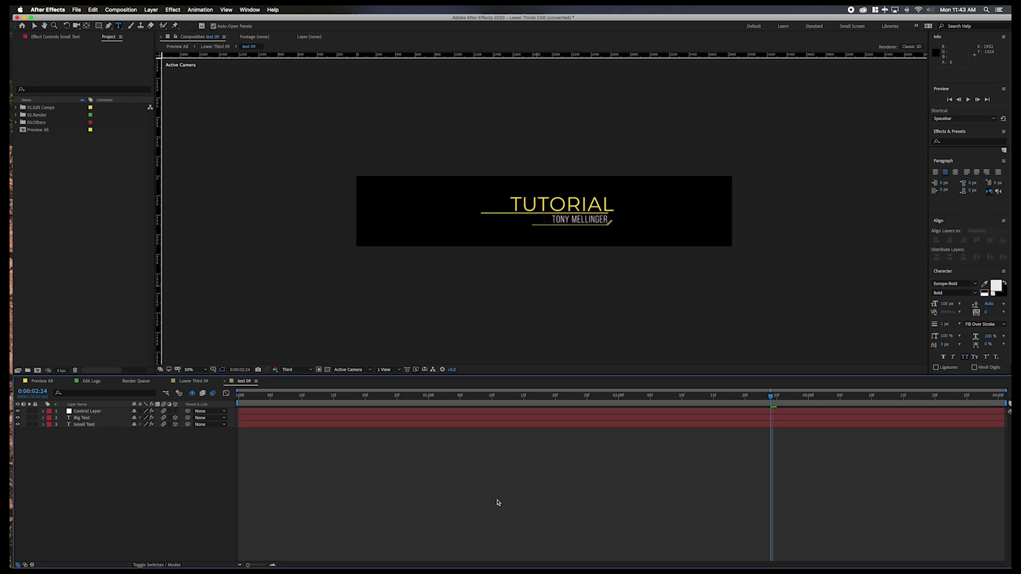
# Preview the edited lower third's animation and park the playhead at 0:00:01:09
pyautogui.click(372, 403)
pyautogui.press('space')
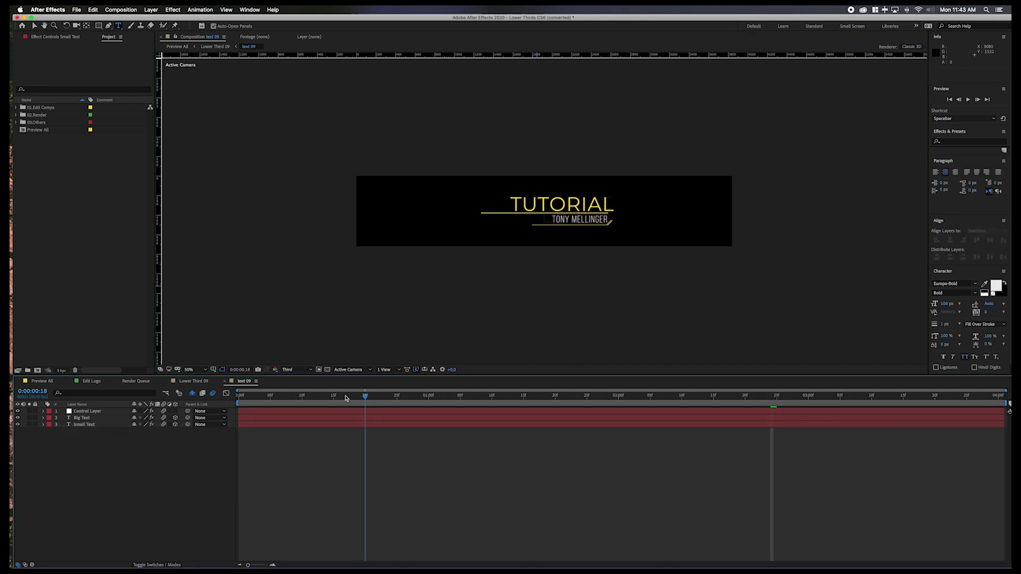
pyautogui.click(486, 391)
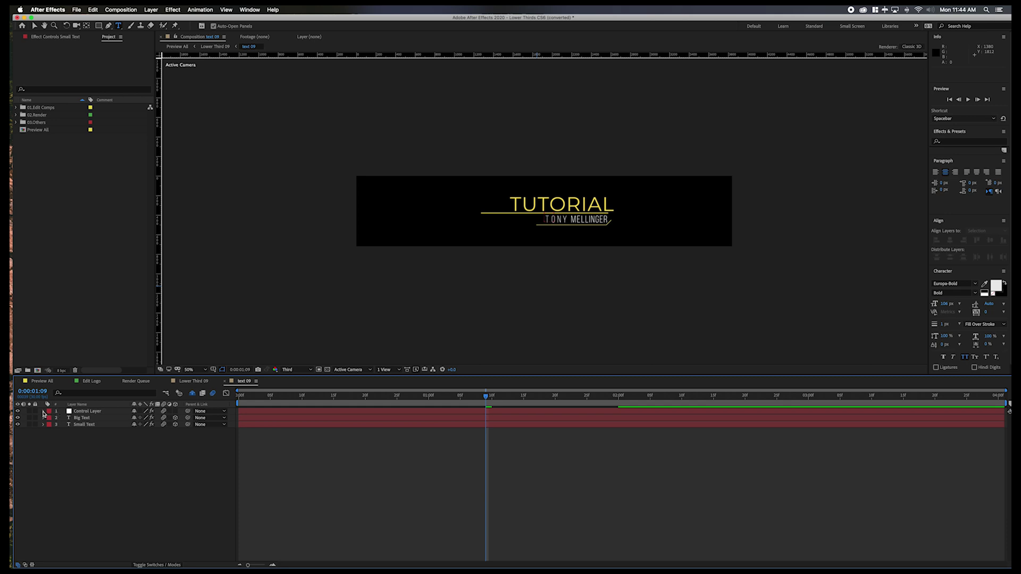
# Reveal the Control Layer's effects in the text 09 composition and expand the Big Line Size settings
pyautogui.click(43, 412)
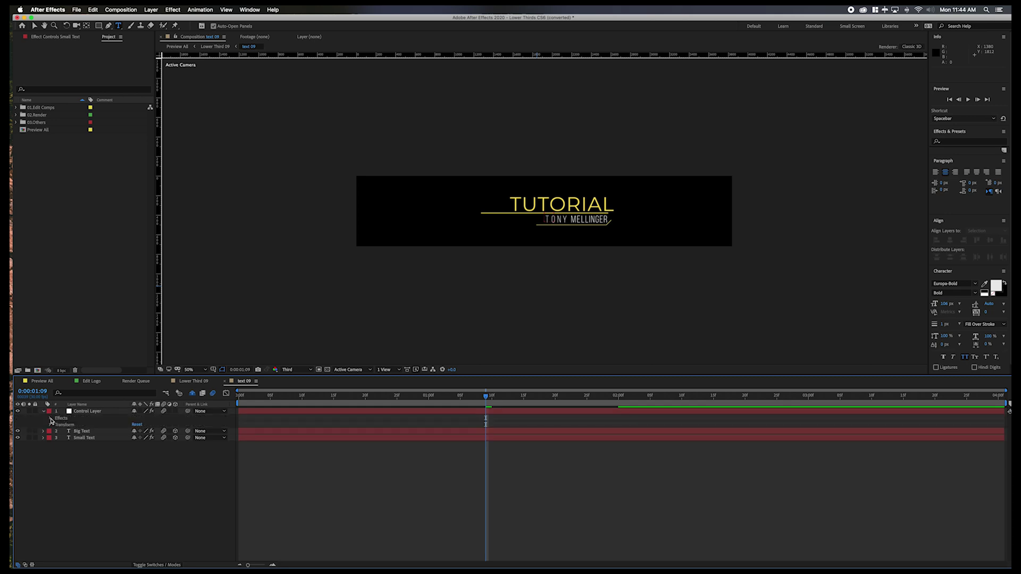
pyautogui.click(51, 419)
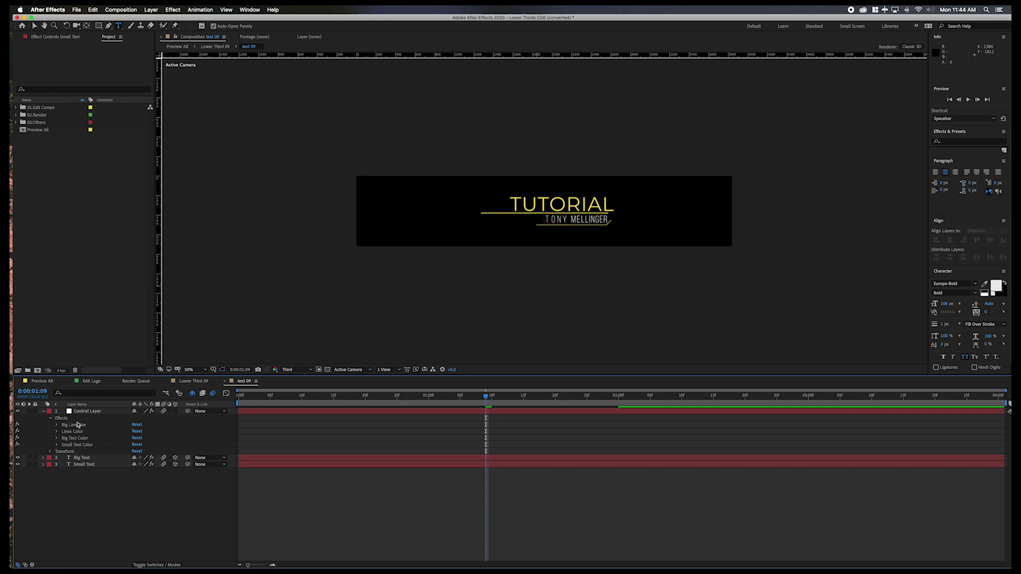
pyautogui.click(74, 426)
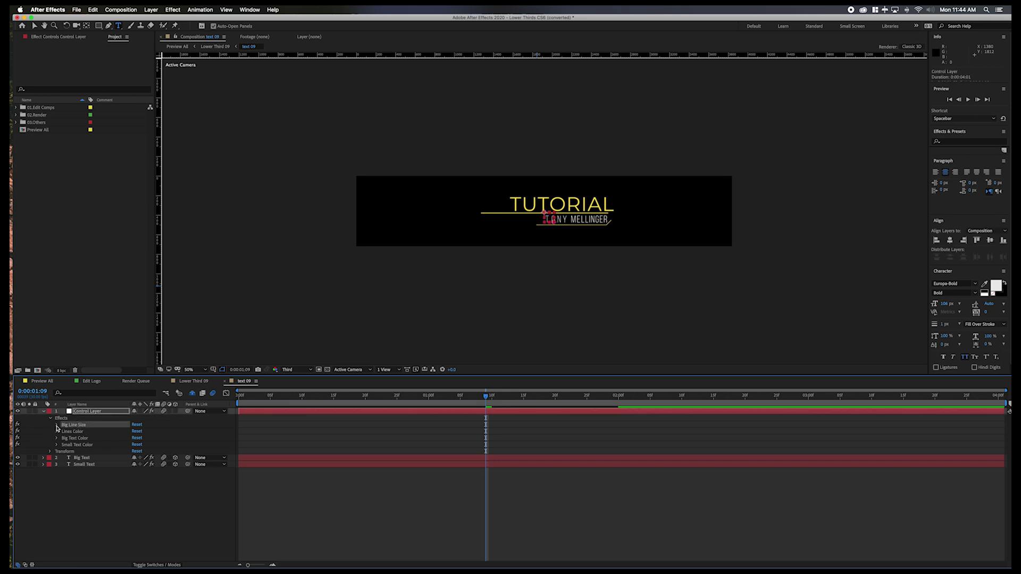
pyautogui.click(57, 425)
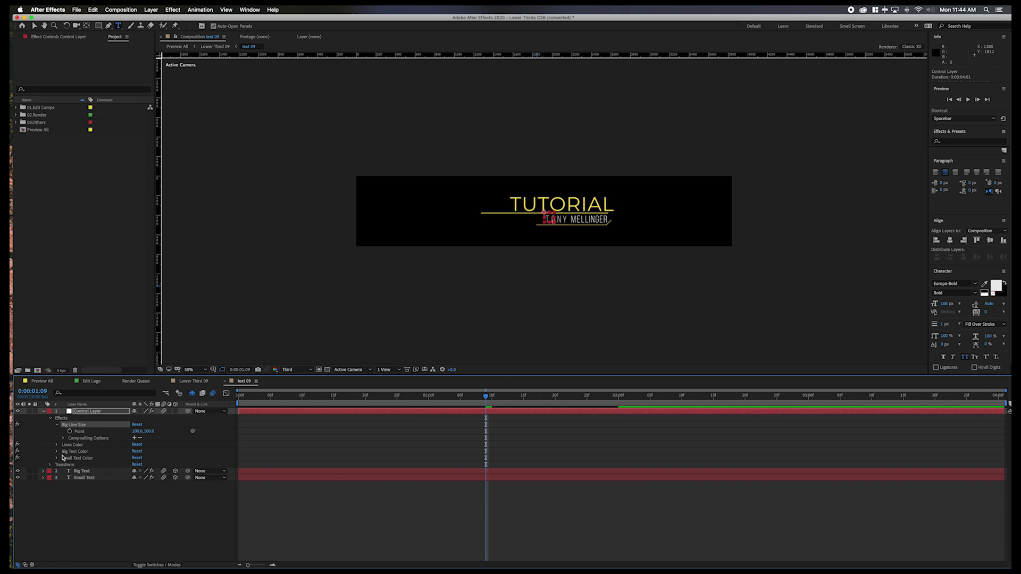
# Set the Control Layer's Big Text Color to dark brown 785702
pyautogui.click(57, 452)
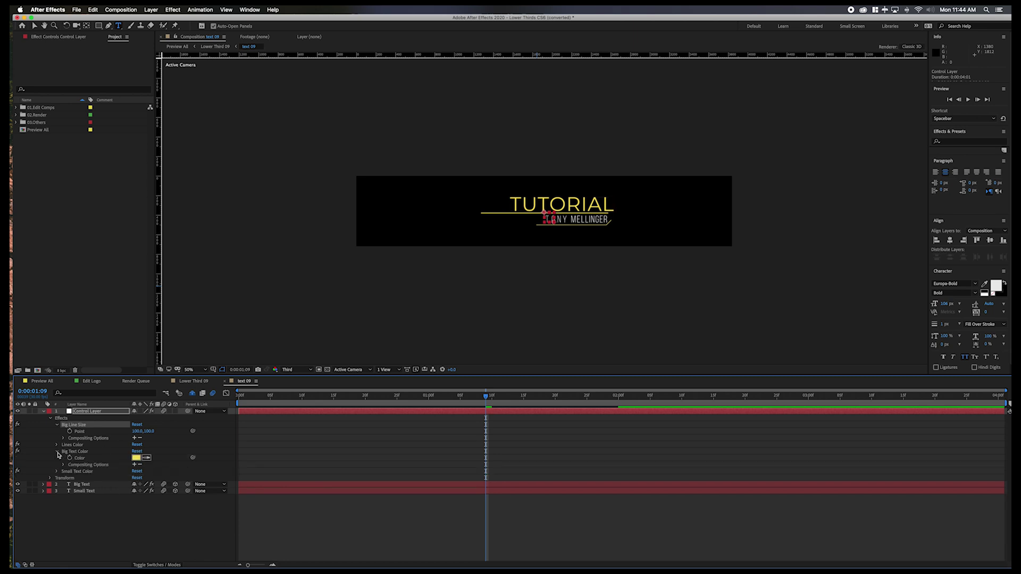
pyautogui.click(136, 458)
pyautogui.click(112, 108)
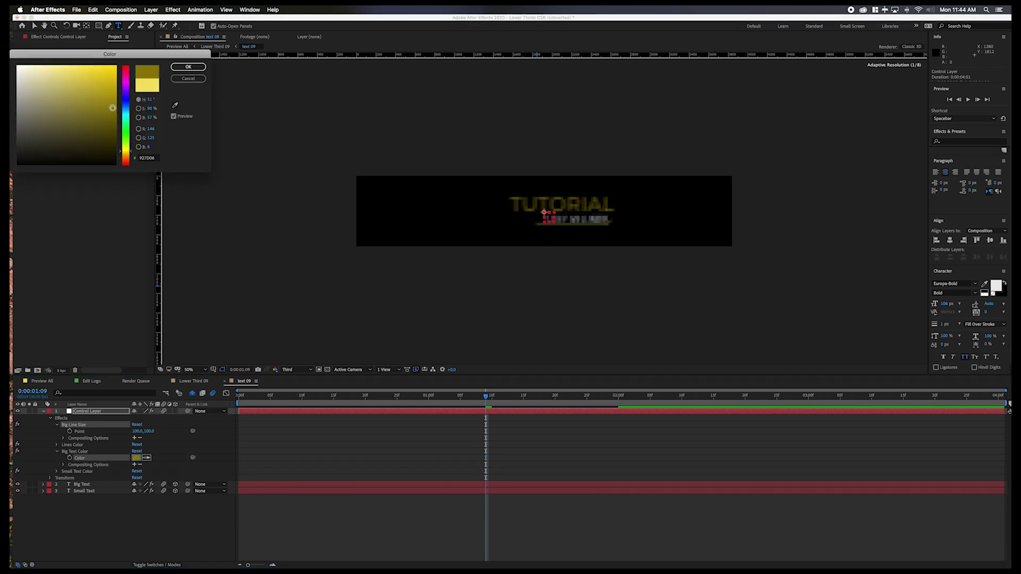
pyautogui.click(128, 153)
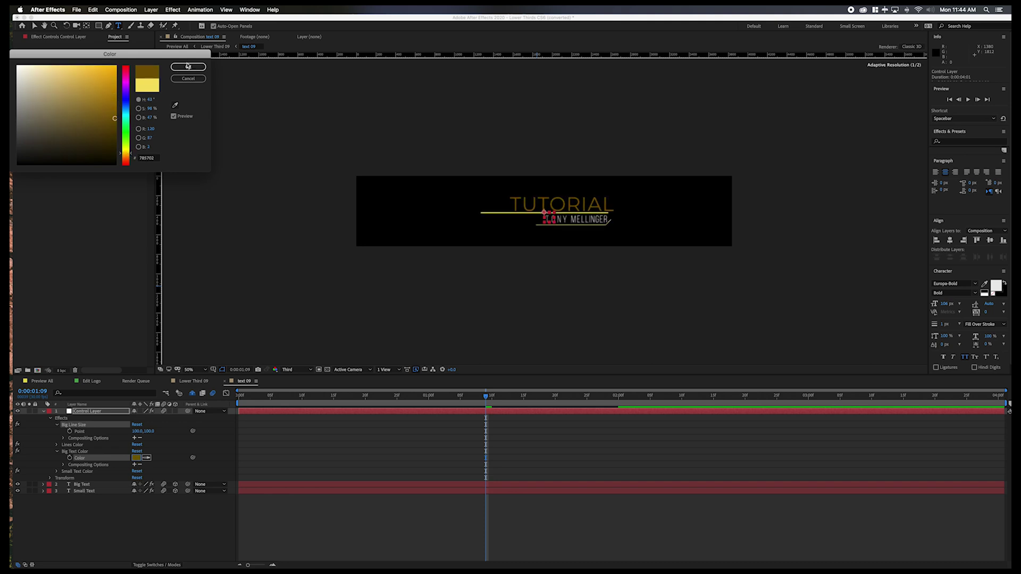
pyautogui.click(188, 67)
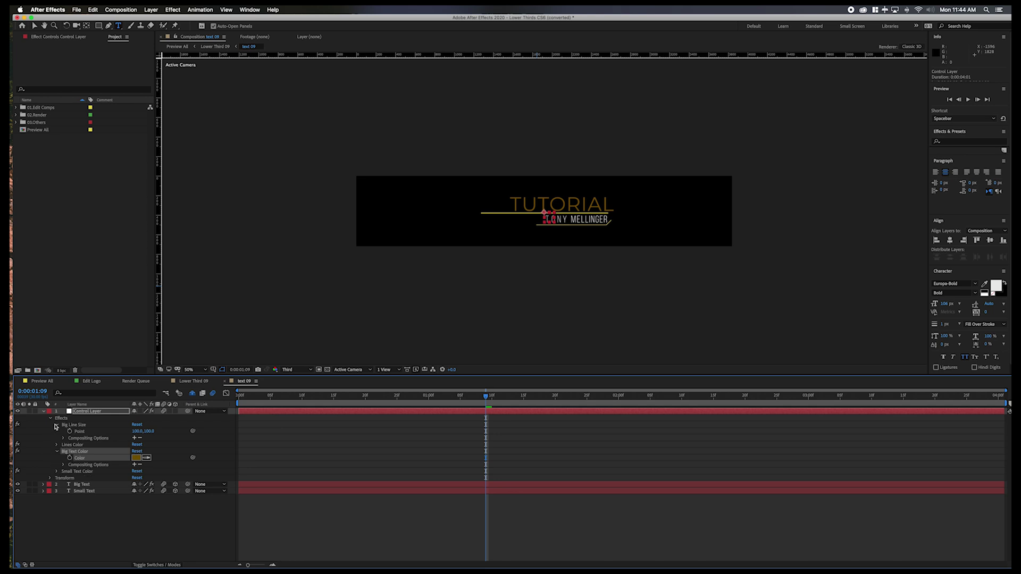
# Set the Control Layer's Lines Color to white FFFFFF
pyautogui.click(57, 446)
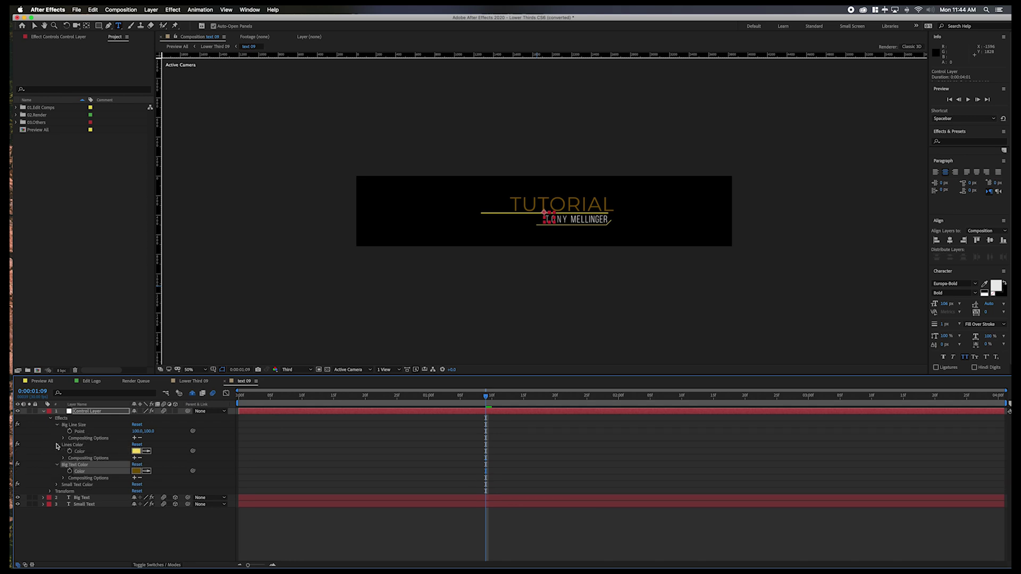
pyautogui.click(138, 451)
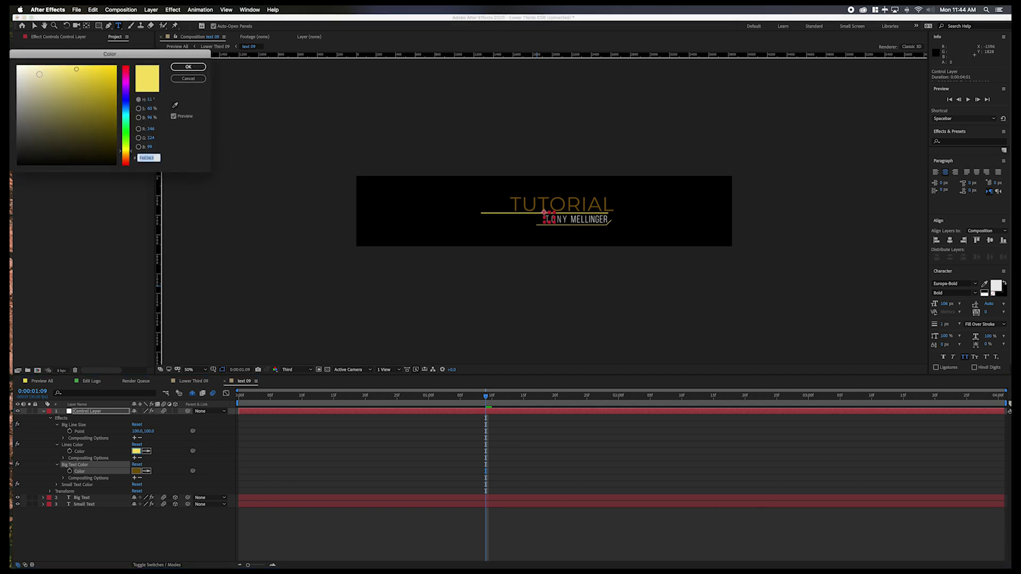
pyautogui.moveTo(39, 74); pyautogui.dragTo(17, 66)
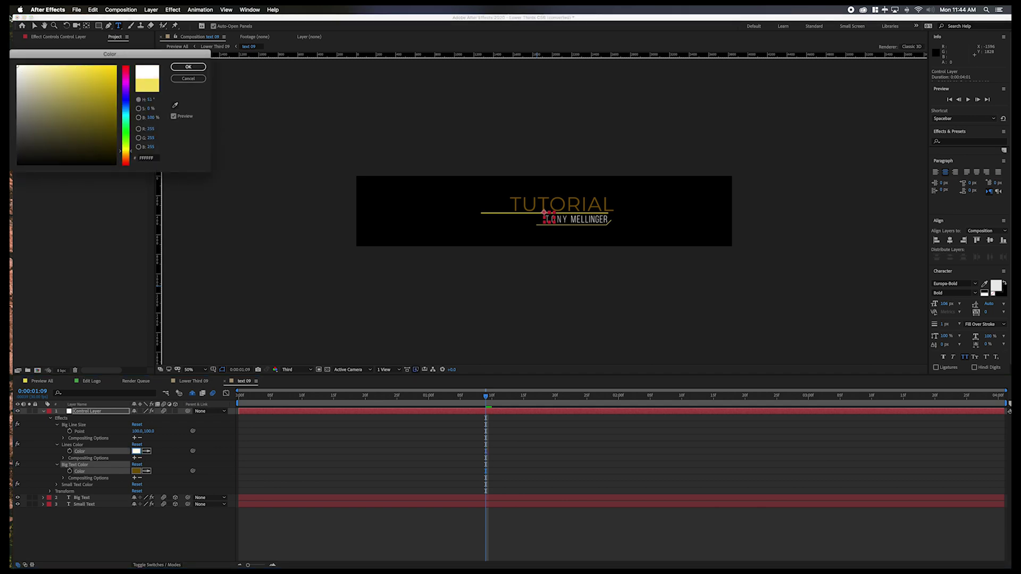
pyautogui.click(188, 67)
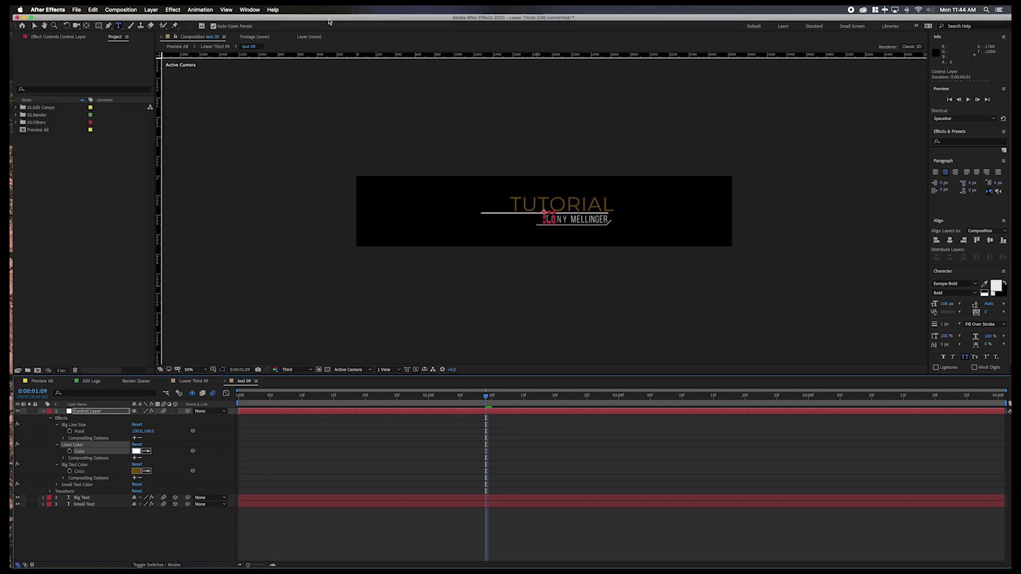
# Expand the Small Text Color settings and shorten the big line by setting the horizontal Big Line Size value to 81
pyautogui.click(57, 485)
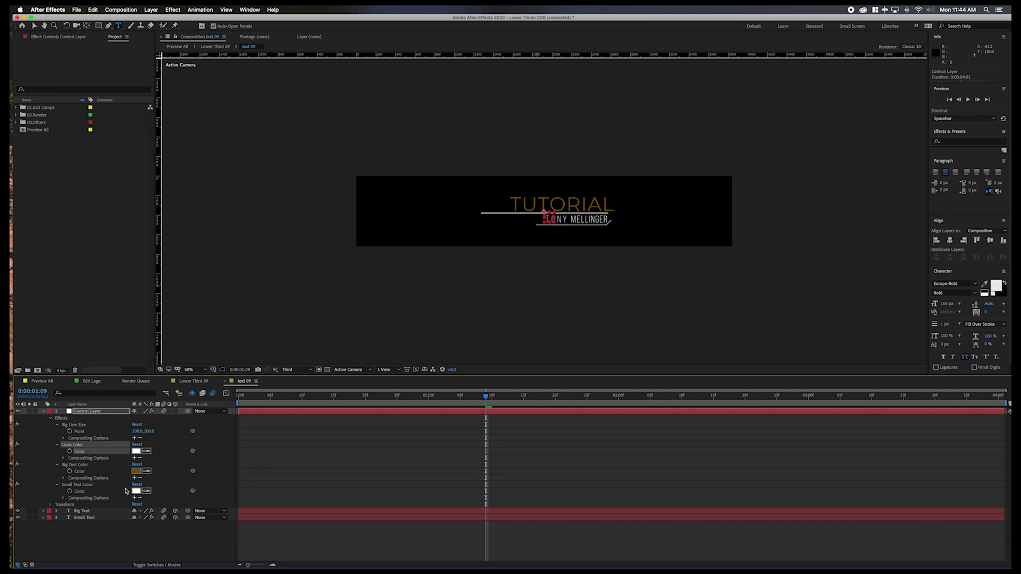
pyautogui.click(81, 427)
pyautogui.moveTo(136, 431); pyautogui.dragTo(134, 432)
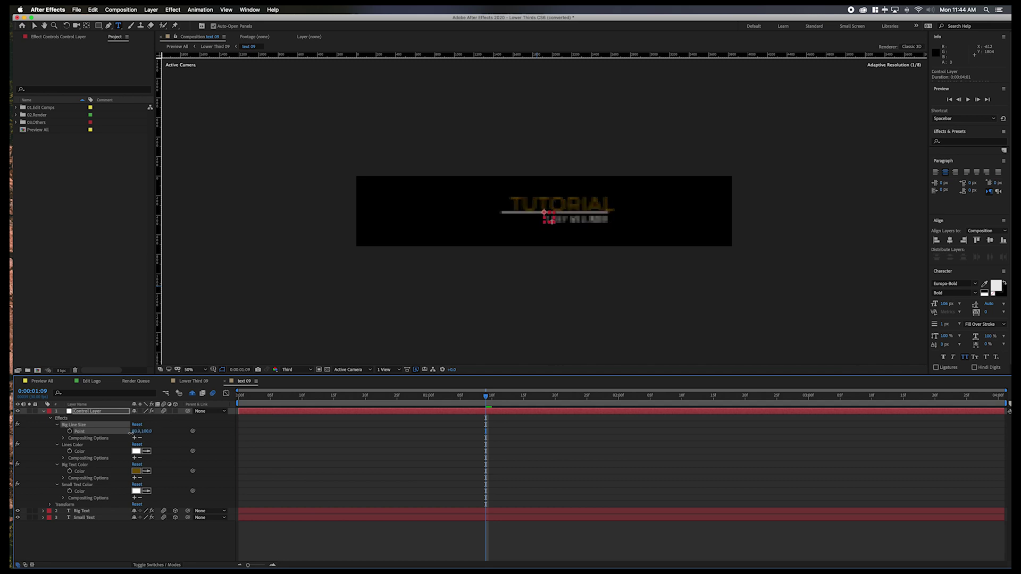
# Scrub to 0:00:02:04 and shift the TUTORIAL text slightly left to line up with the shortened line
pyautogui.moveTo(421, 394); pyautogui.dragTo(651, 388)
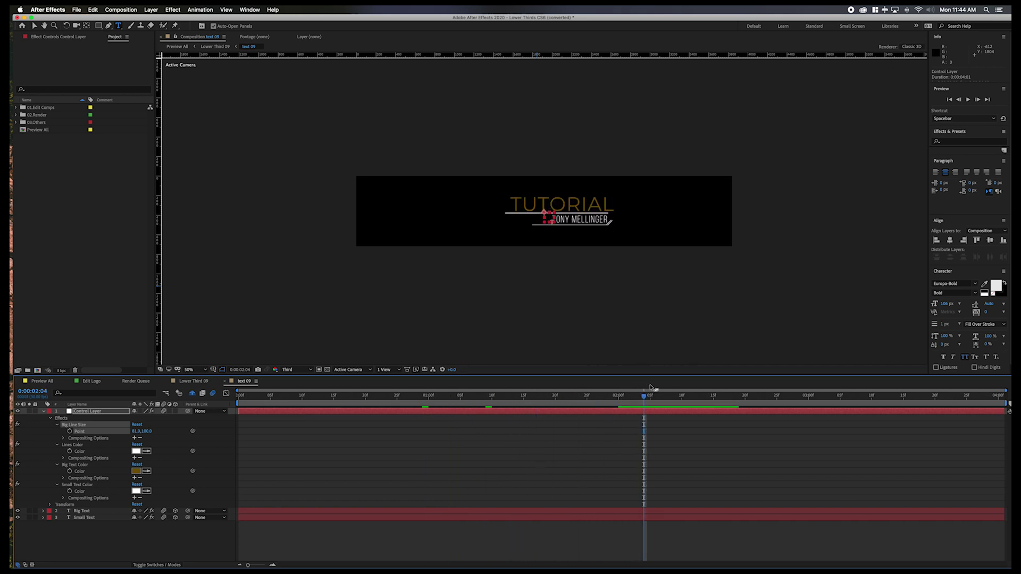
pyautogui.click(623, 235)
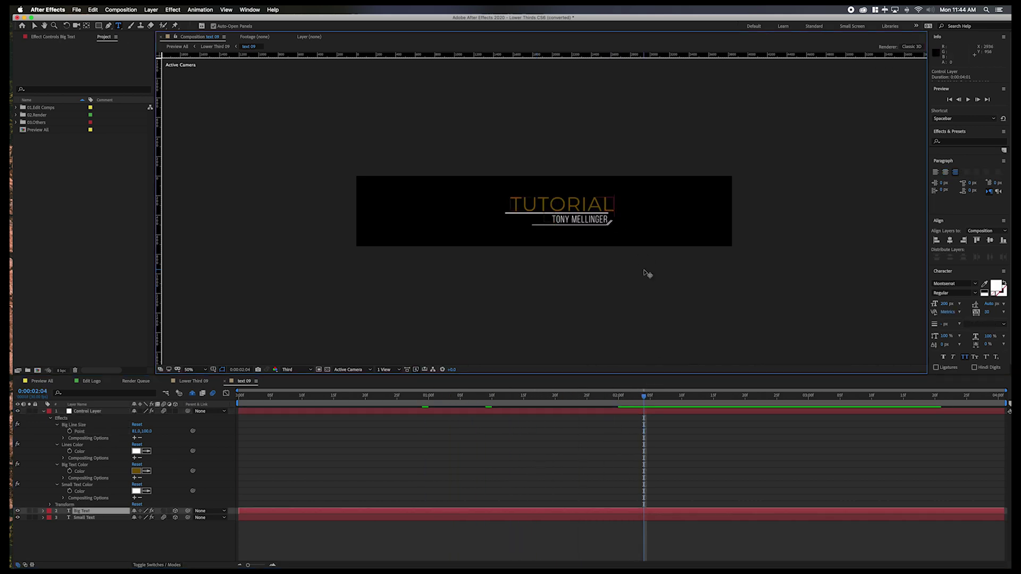
pyautogui.click(515, 448)
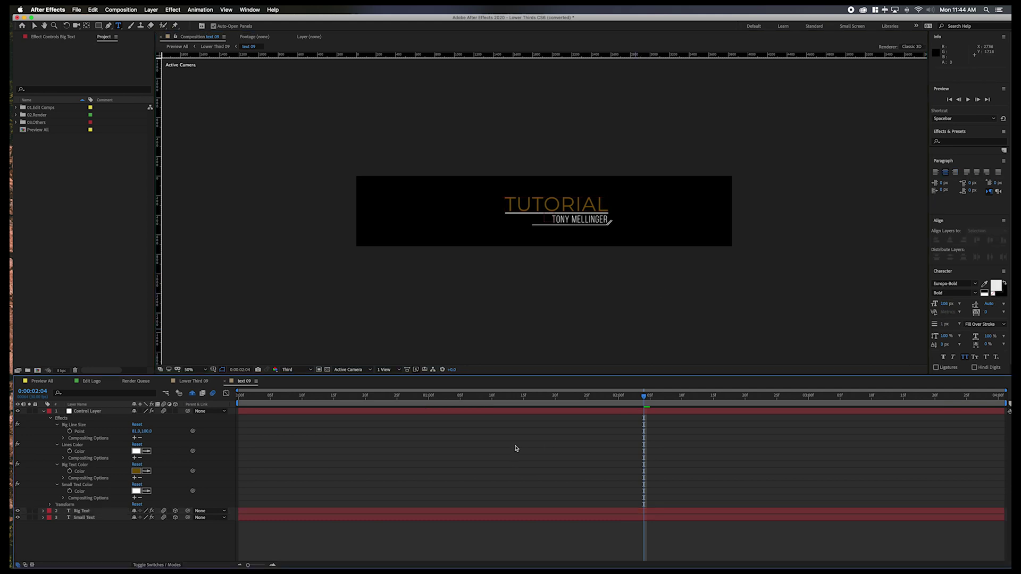
# Change the Big Text Color of the TUTORIAL title to lighter gold CEA948
pyautogui.click(567, 205)
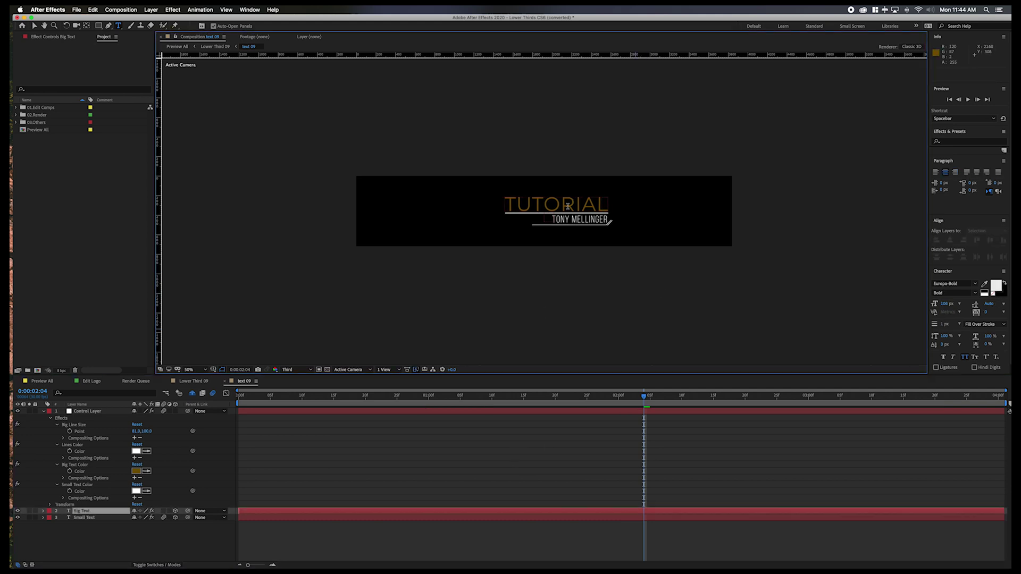
pyautogui.click(137, 471)
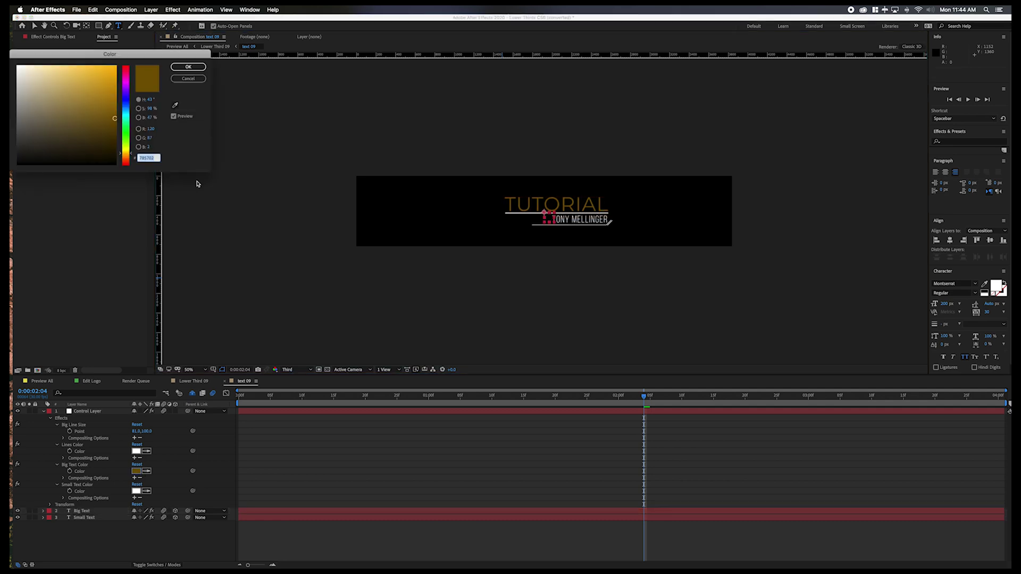
pyautogui.click(95, 104)
pyautogui.click(86, 98)
pyautogui.click(82, 84)
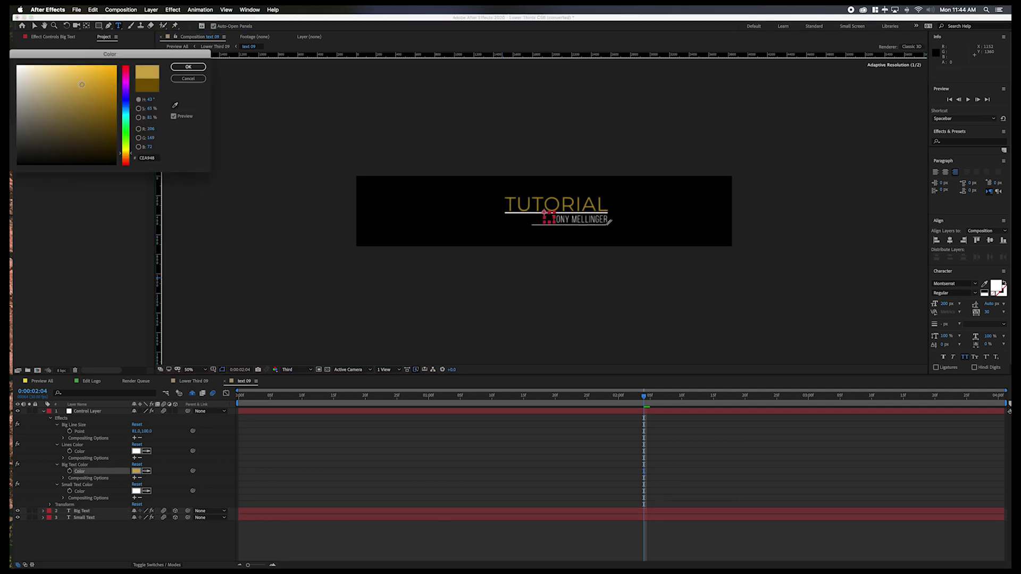
pyautogui.click(188, 67)
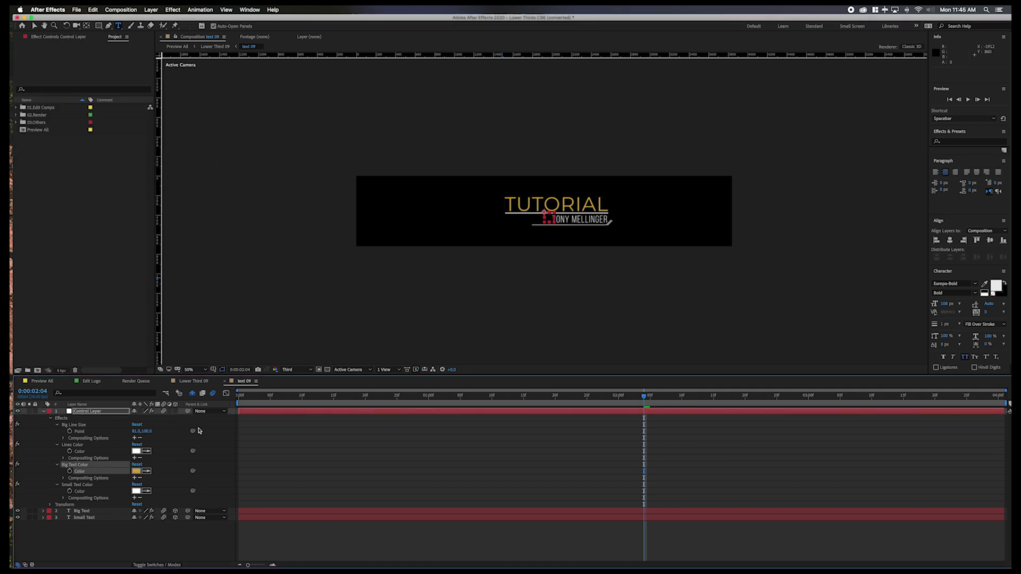
# Collapse the Control Layer, return to the Lower Third 09 composition, and scrub and play through its animation
pyautogui.click(43, 411)
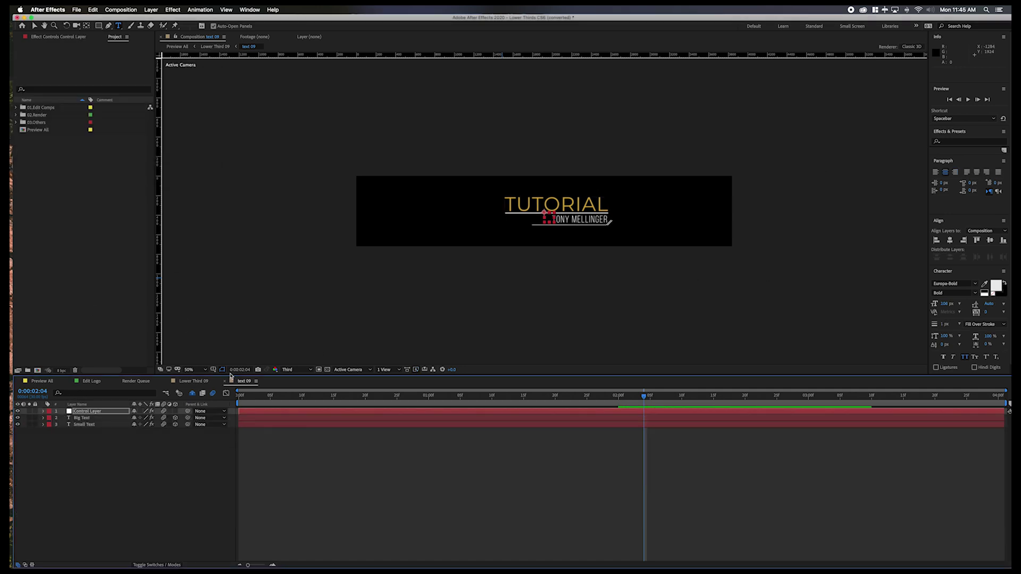
pyautogui.click(194, 382)
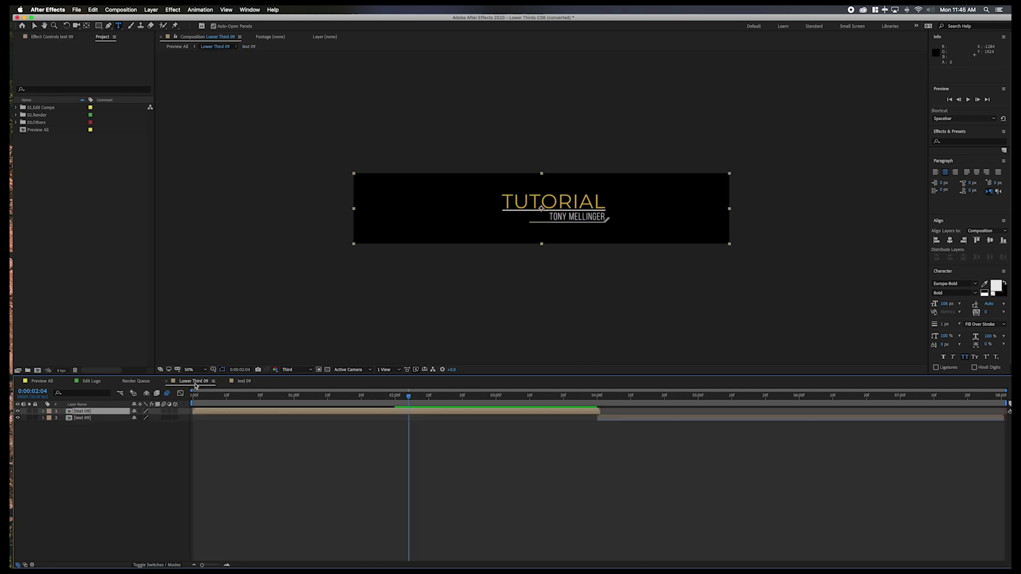
pyautogui.click(196, 397)
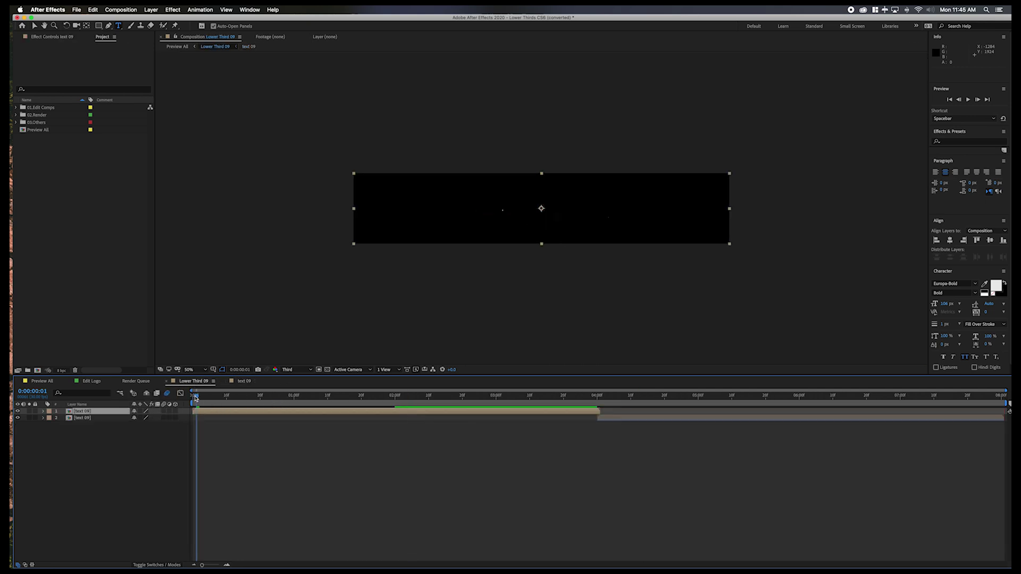
pyautogui.moveTo(197, 400); pyautogui.dragTo(810, 402)
pyautogui.press('space')
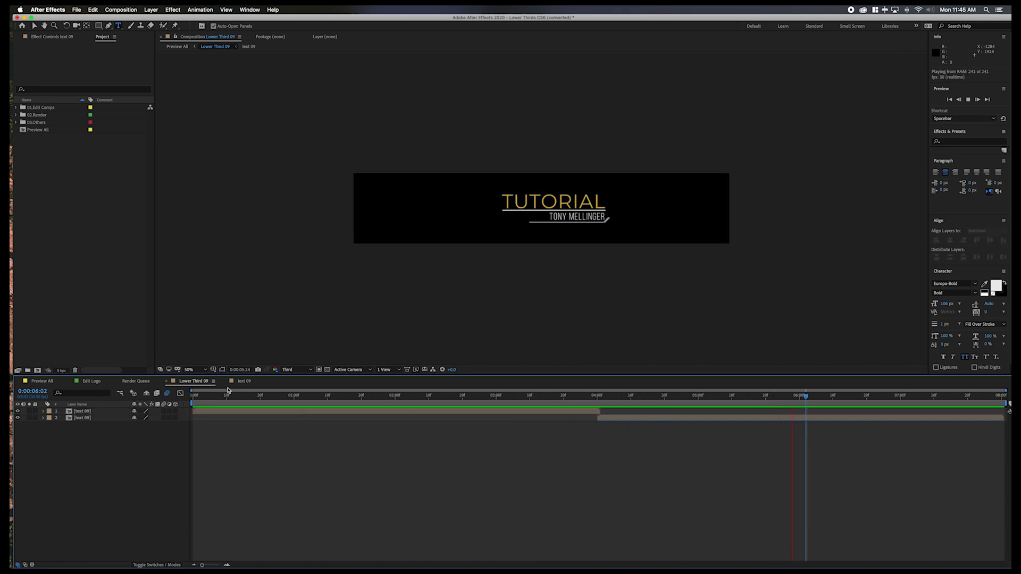
# Replay the Lower Third 09 animation from its first frame and stop at 0:00:01:26
pyautogui.click(225, 403)
pyautogui.moveTo(220, 402); pyautogui.dragTo(194, 403)
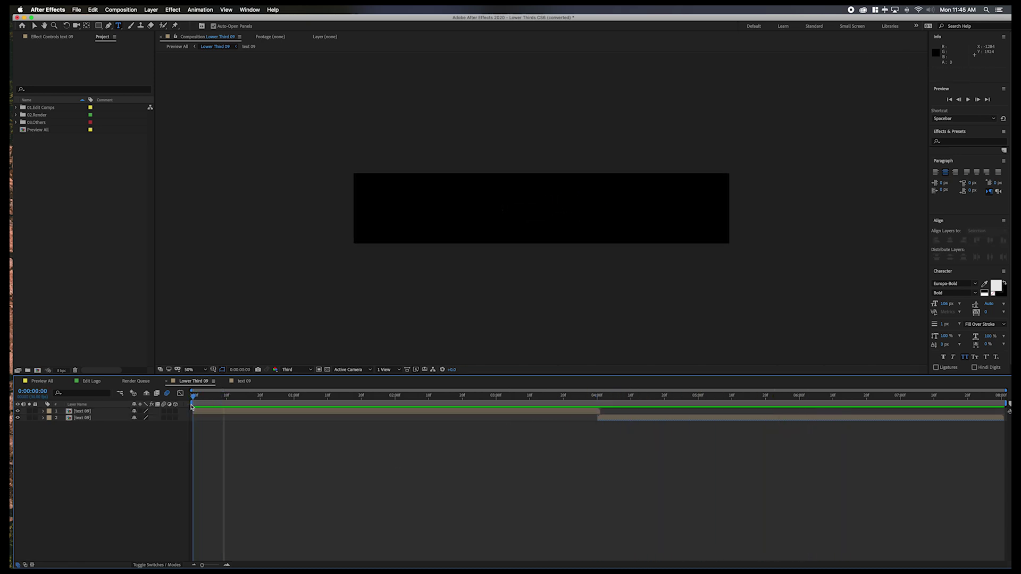
pyautogui.press('space')
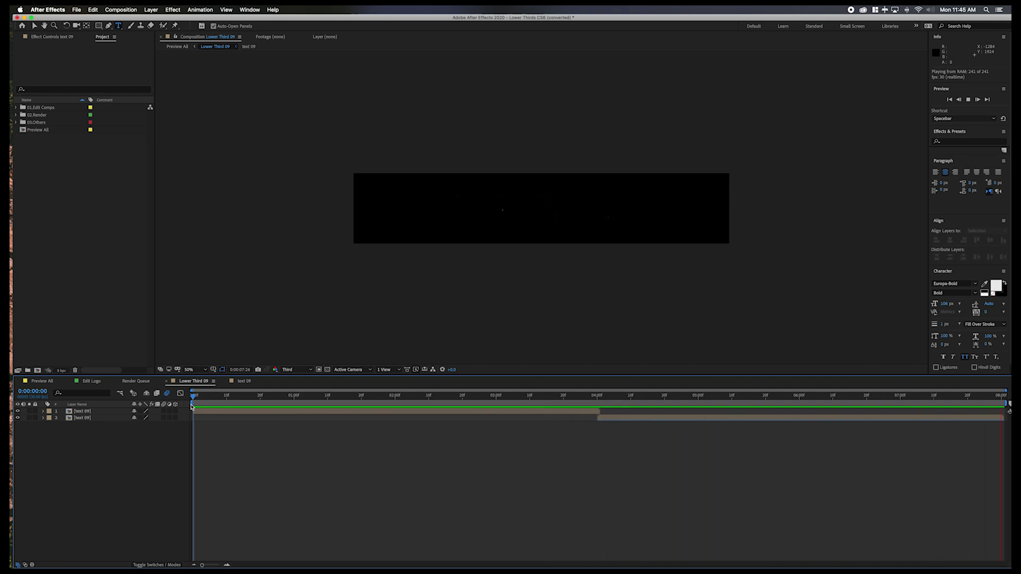
pyautogui.press('space')
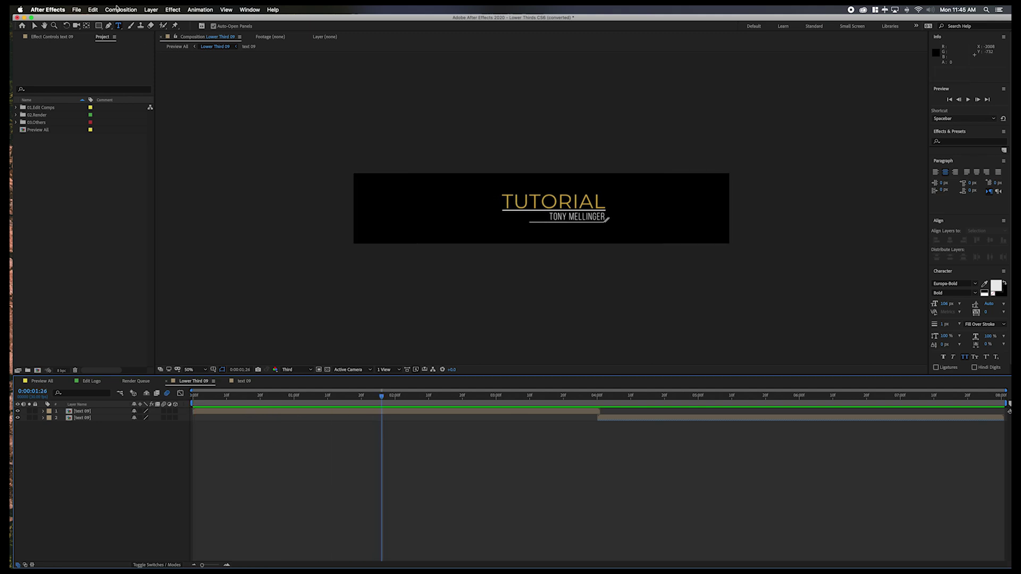
# Add the Lower Third 09 composition to the render queue and set its output module's channels to RGB + Alpha
pyautogui.click(117, 9)
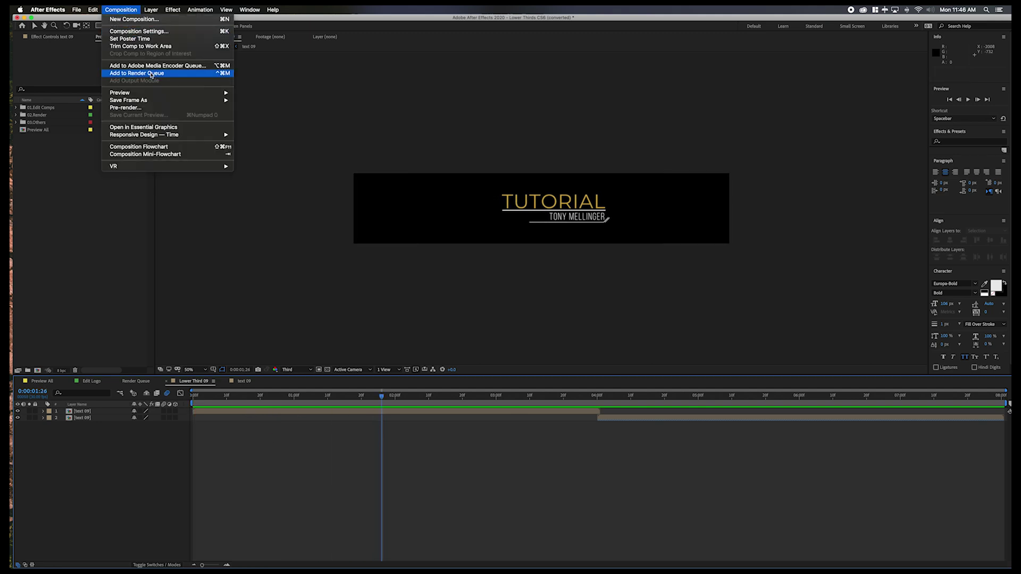
pyautogui.click(151, 73)
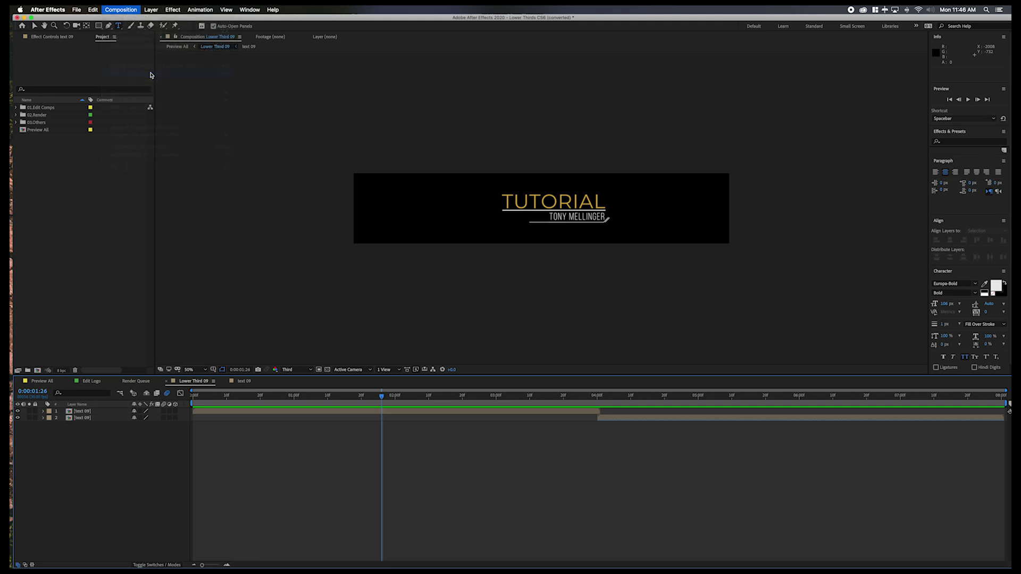
pyautogui.click(113, 536)
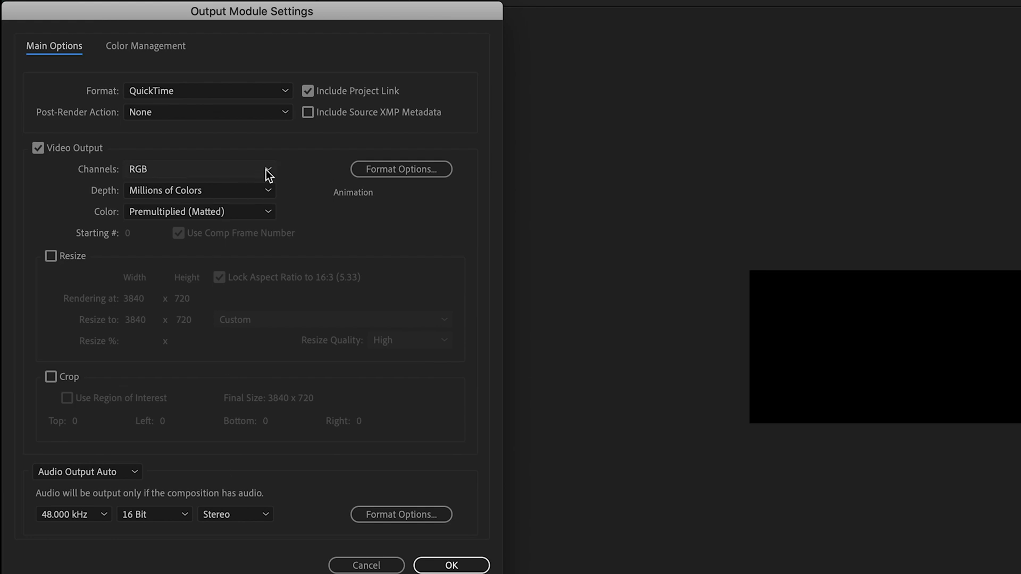
pyautogui.click(261, 168)
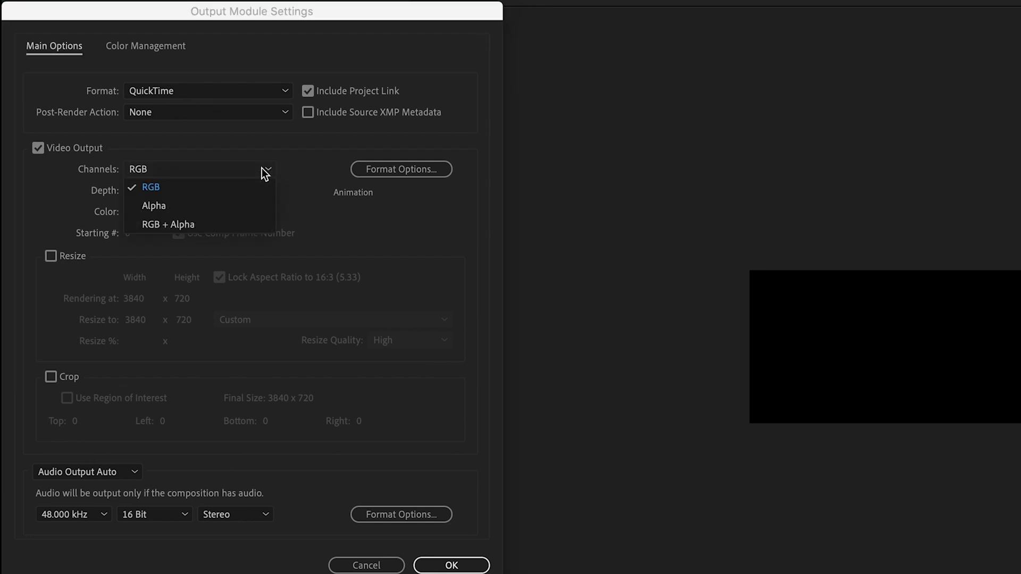
pyautogui.click(216, 224)
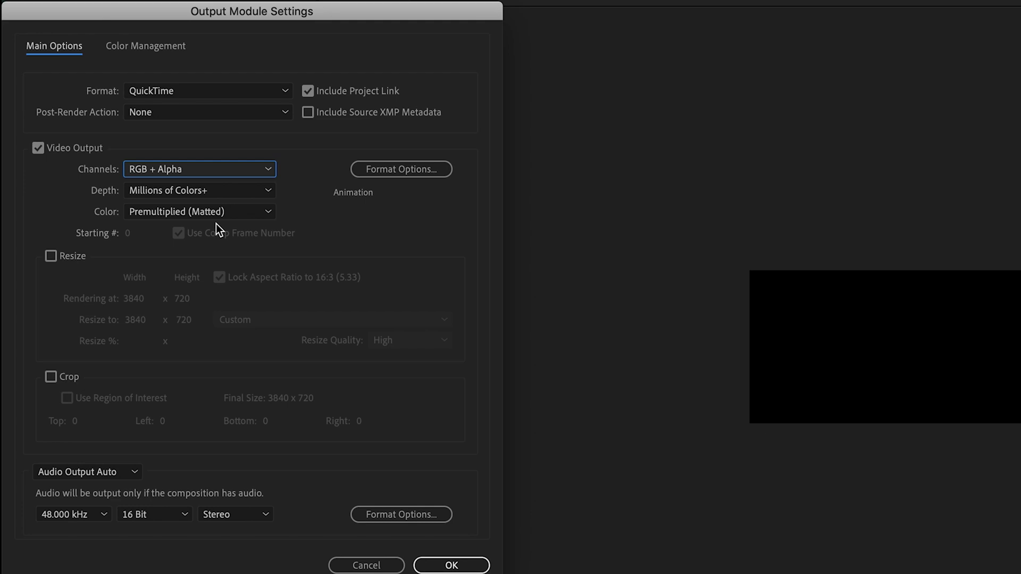
# Set the output module's QuickTime video codec to Apple ProRes 4444 and accept the settings
pyautogui.click(366, 169)
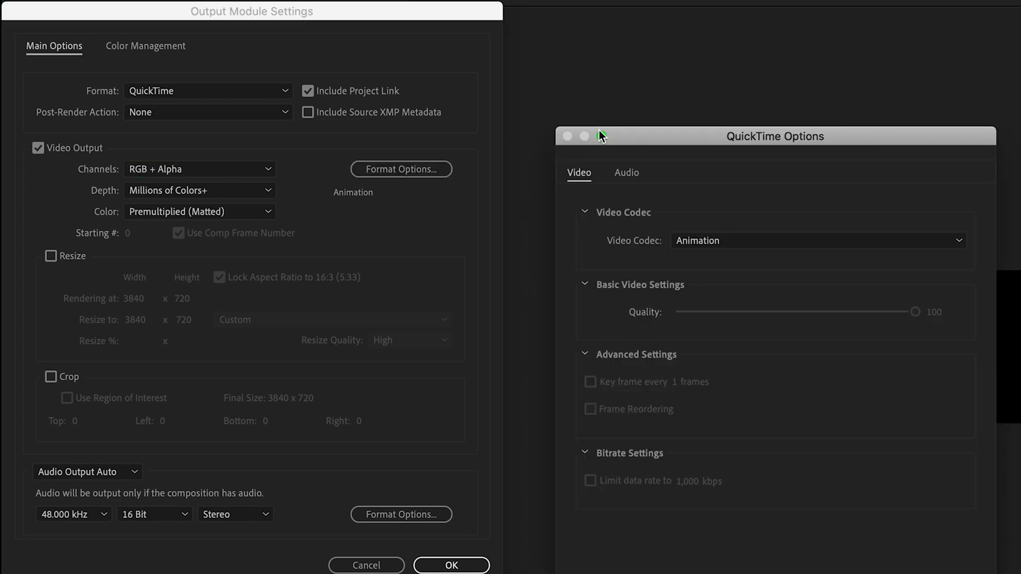
pyautogui.click(712, 239)
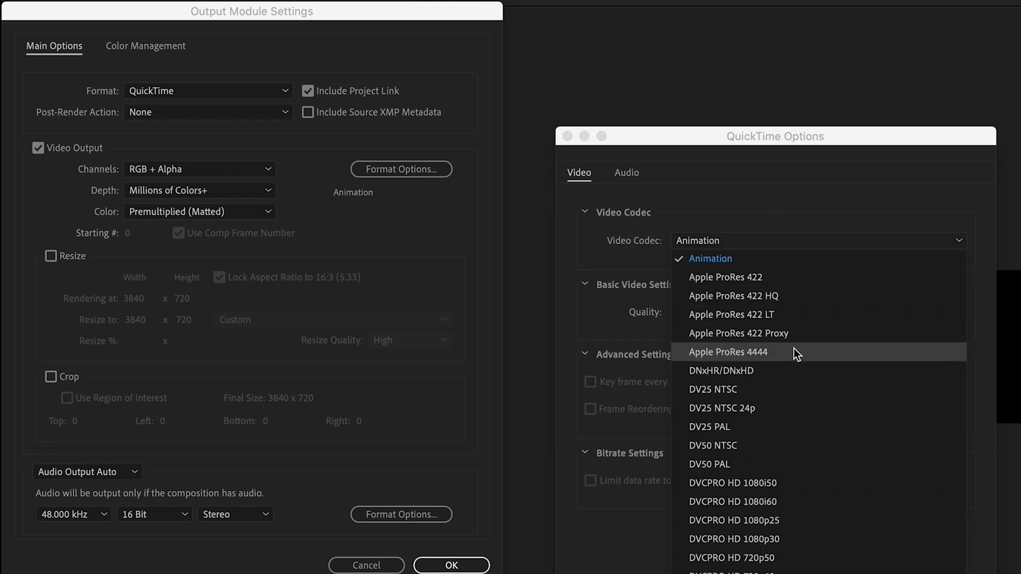
pyautogui.click(777, 355)
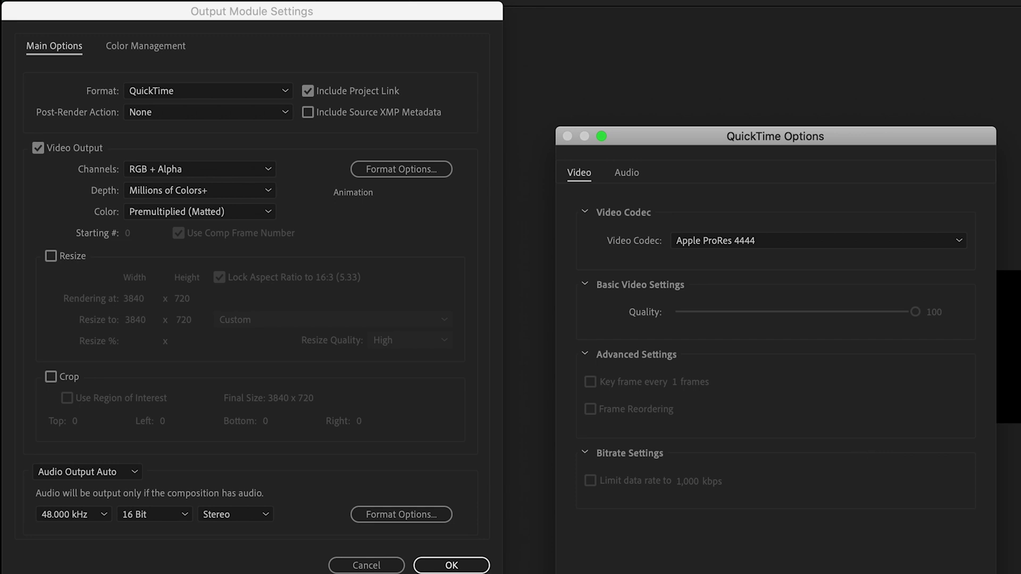
pyautogui.press('Return')
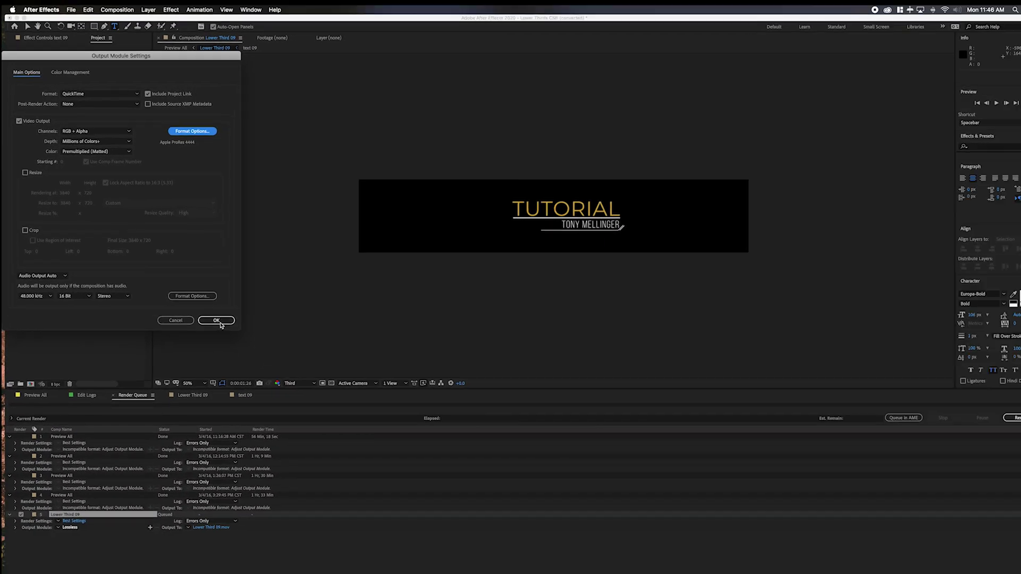
pyautogui.click(216, 321)
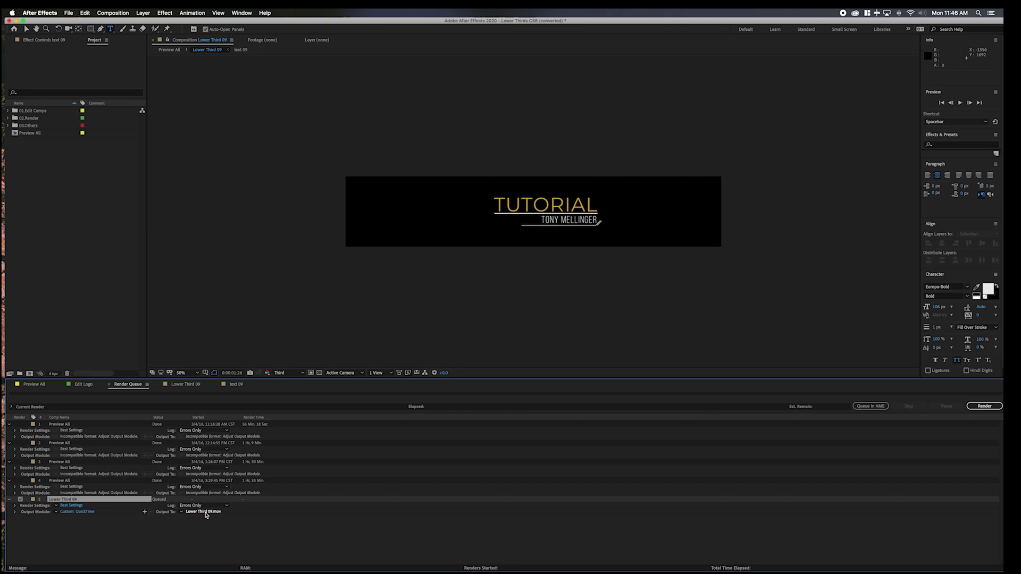
# Set the render's output file to LT_Tutorial on the Desktop, in QuickTime format
pyautogui.click(205, 513)
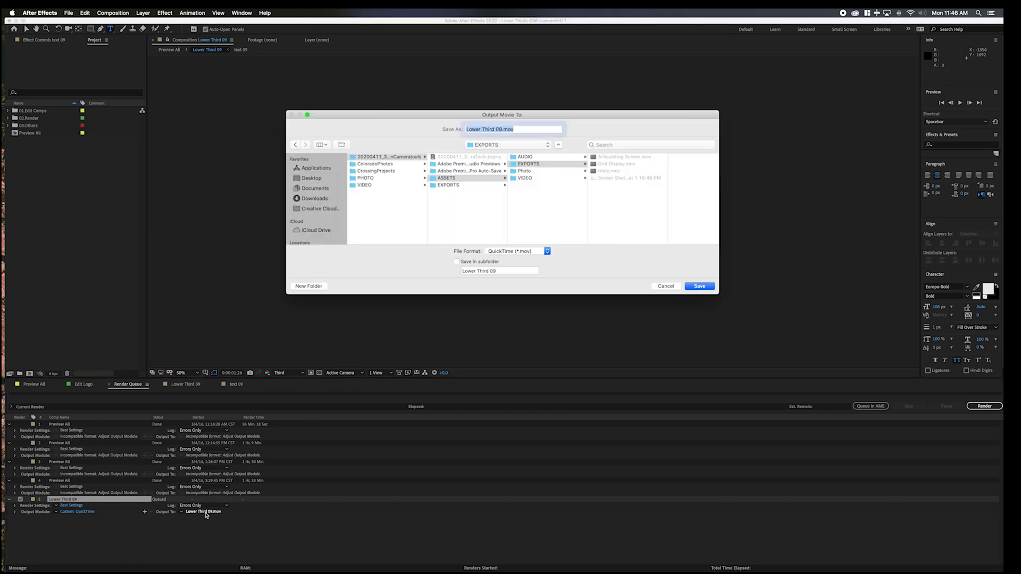
pyautogui.click(316, 181)
pyautogui.write('Tutorial')
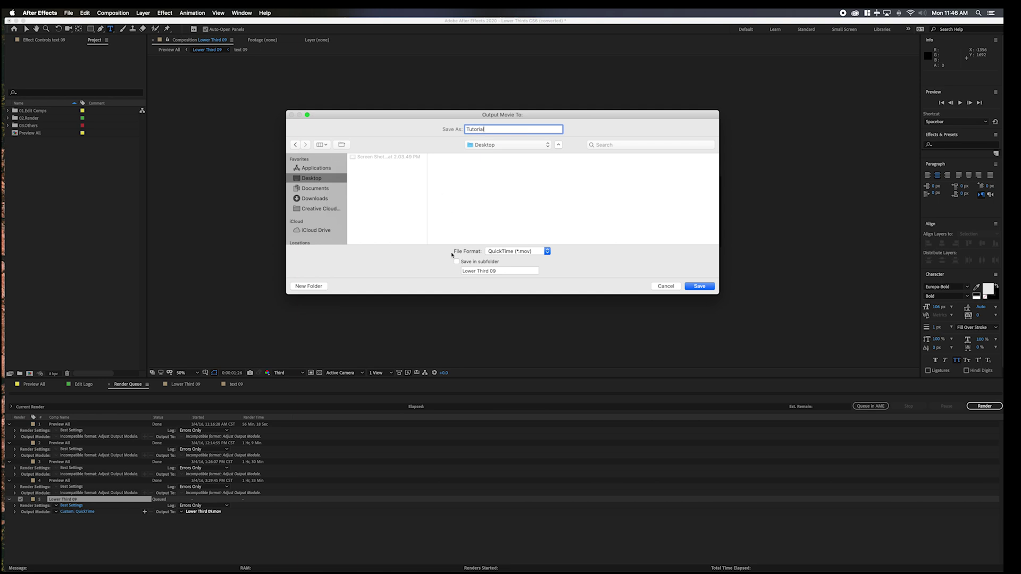
pyautogui.click(466, 129)
pyautogui.write('LT_')
pyautogui.click(699, 287)
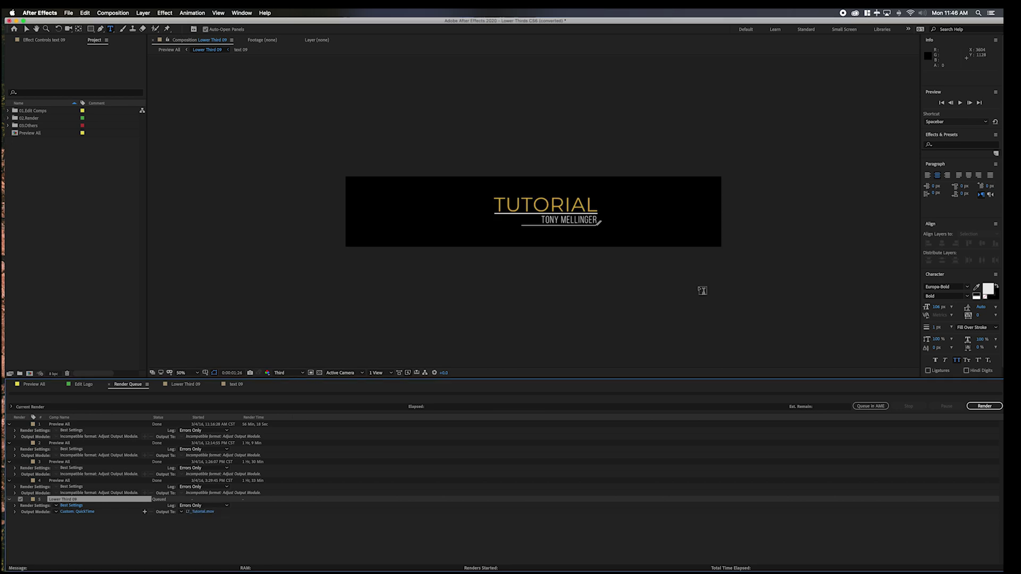
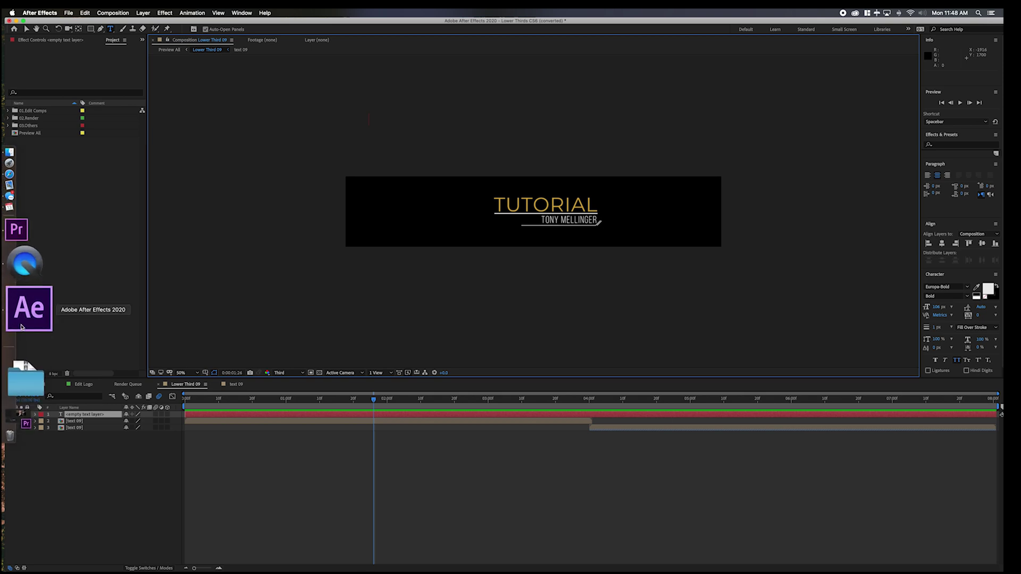
# Switch to Premiere Pro and import the rendered LT_Tutorial.mov from the Desktop into the project
pyautogui.click(28, 306)
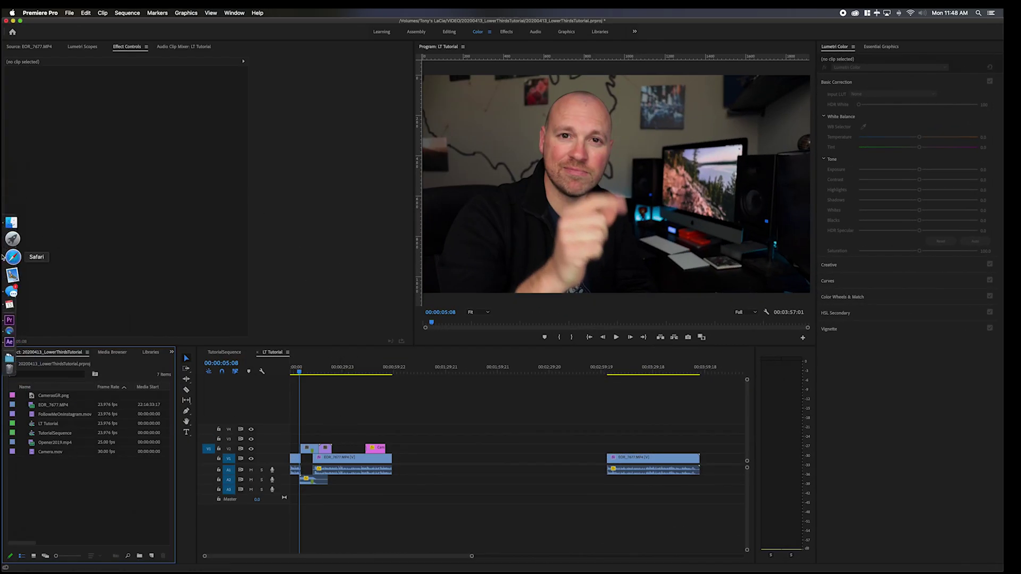
pyautogui.click(27, 246)
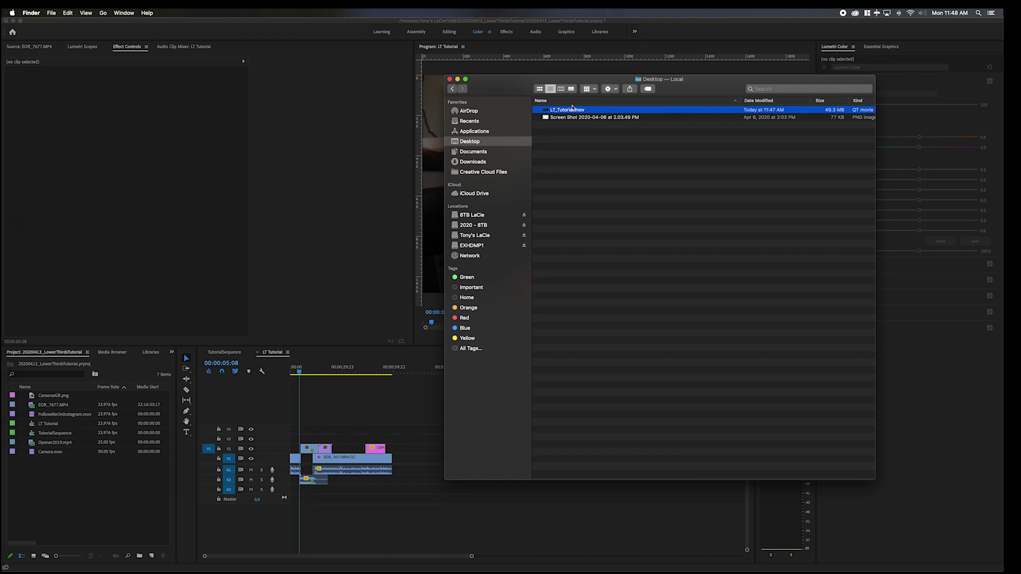
pyautogui.moveTo(568, 118); pyautogui.dragTo(95, 498)
pyautogui.click(108, 497)
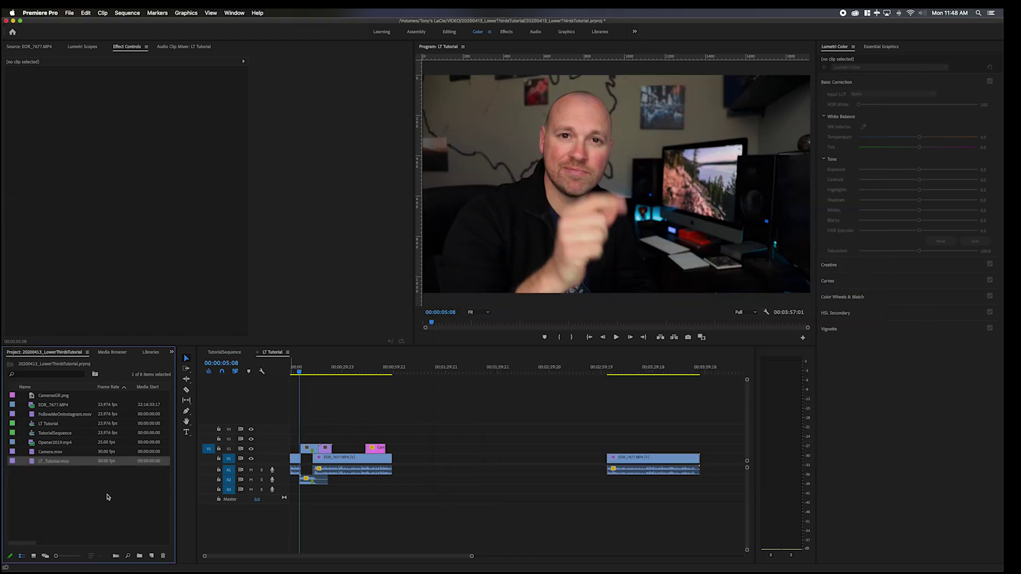
# Place LT_Tutorial.mov on track V3 at the start of the LT Tutorial sequence and move the playhead to 00:00:04:20
pyautogui.moveTo(287, 426); pyautogui.dragTo(297, 439)
pyautogui.press('=')
pyautogui.press('=')
pyautogui.press('=')
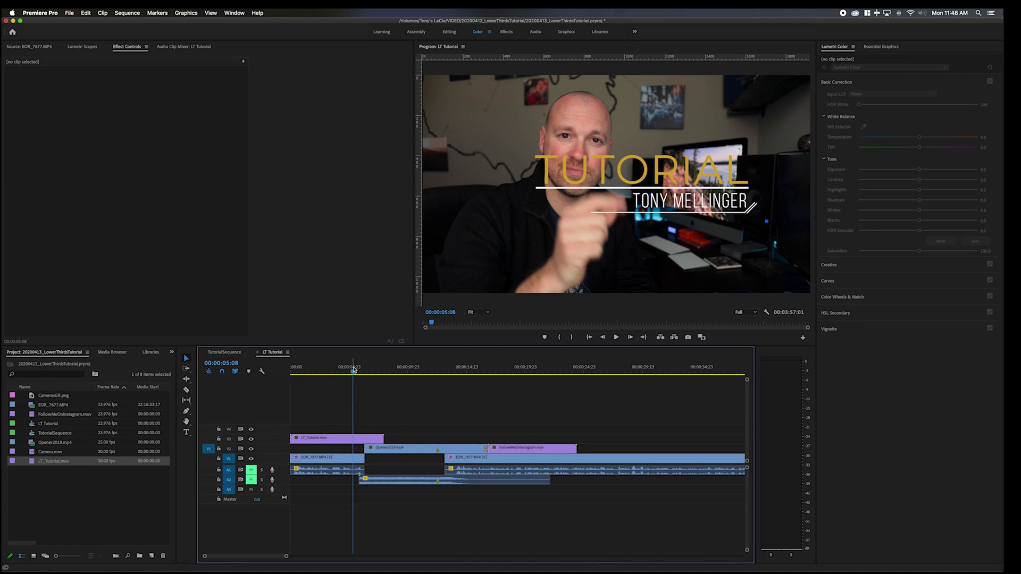
pyautogui.moveTo(349, 374)
pyautogui.mouseDown()
pyautogui.moveTo(293, 379)
pyautogui.moveTo(346, 378)
pyautogui.mouseUp()
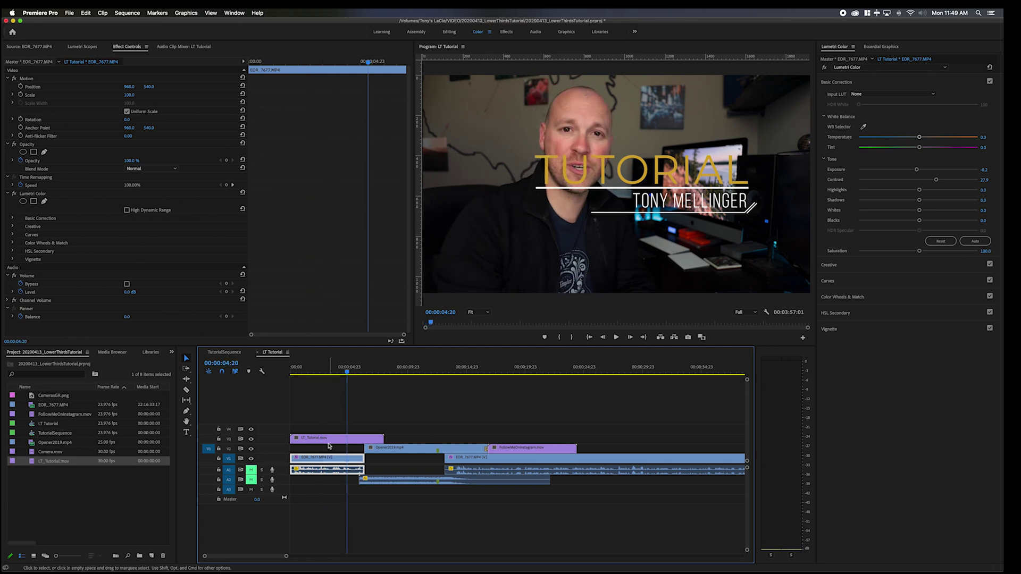
# Set the scale of the LT_Tutorial.mov clip on V3 to 50
pyautogui.click(334, 441)
pyautogui.click(133, 96)
pyautogui.write('50')
pyautogui.press('Return')
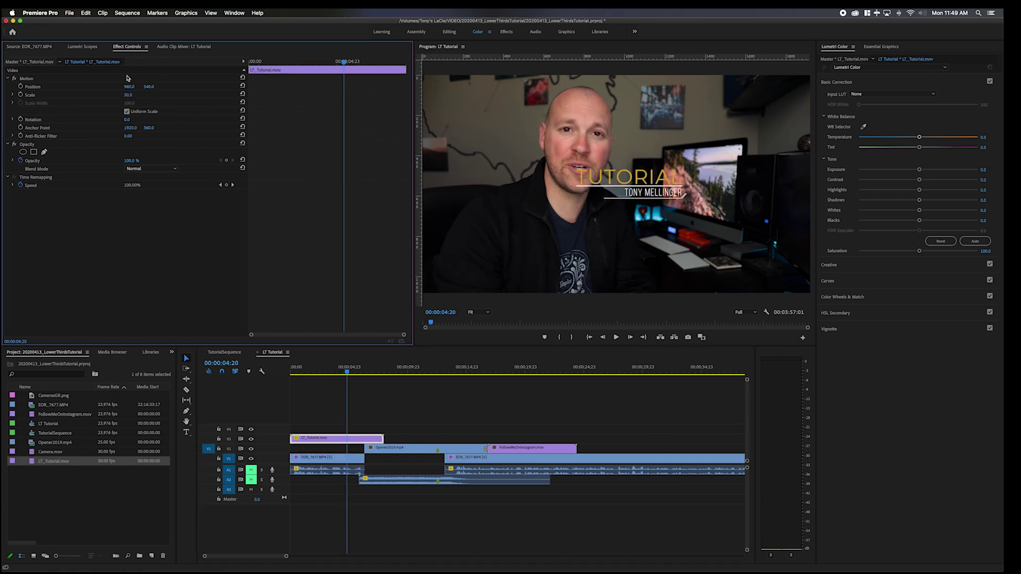
# Move the lower third to the frame's lower-right corner, at a position of about 1453, 886
pyautogui.moveTo(131, 87); pyautogui.dragTo(367, 87)
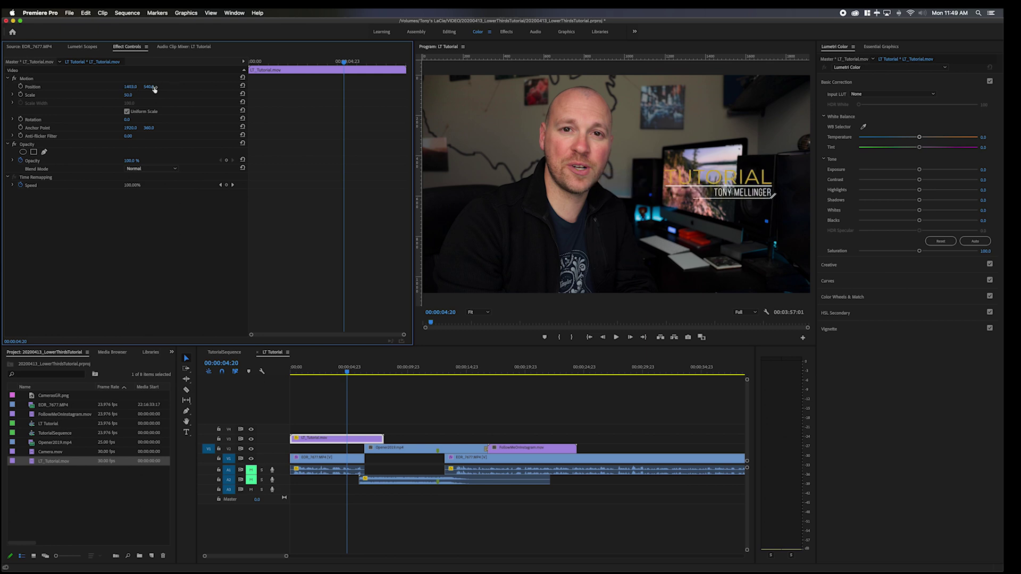
pyautogui.moveTo(150, 87); pyautogui.dragTo(330, 86)
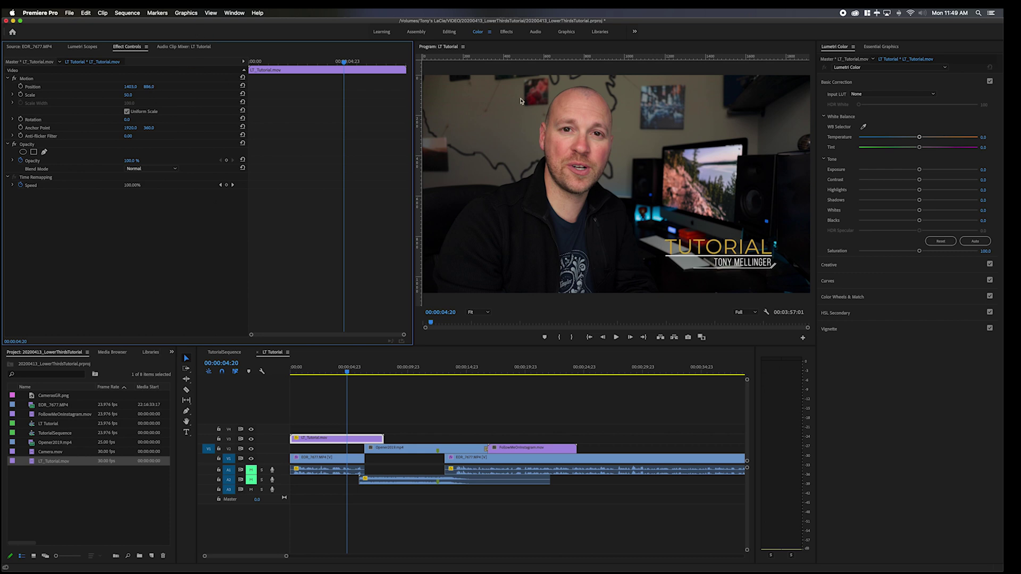
pyautogui.moveTo(130, 87); pyautogui.dragTo(245, 89)
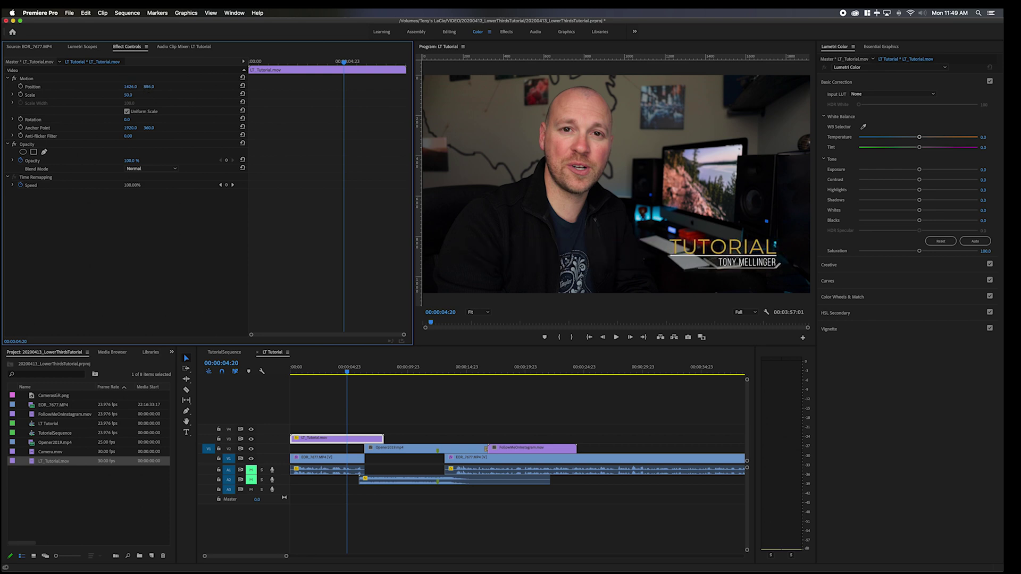
pyautogui.moveTo(130, 87); pyautogui.dragTo(133, 87)
# Play the sequence from its start to check the lower third's animation over the footage
pyautogui.moveTo(302, 367); pyautogui.dragTo(267, 385)
pyautogui.press('space')
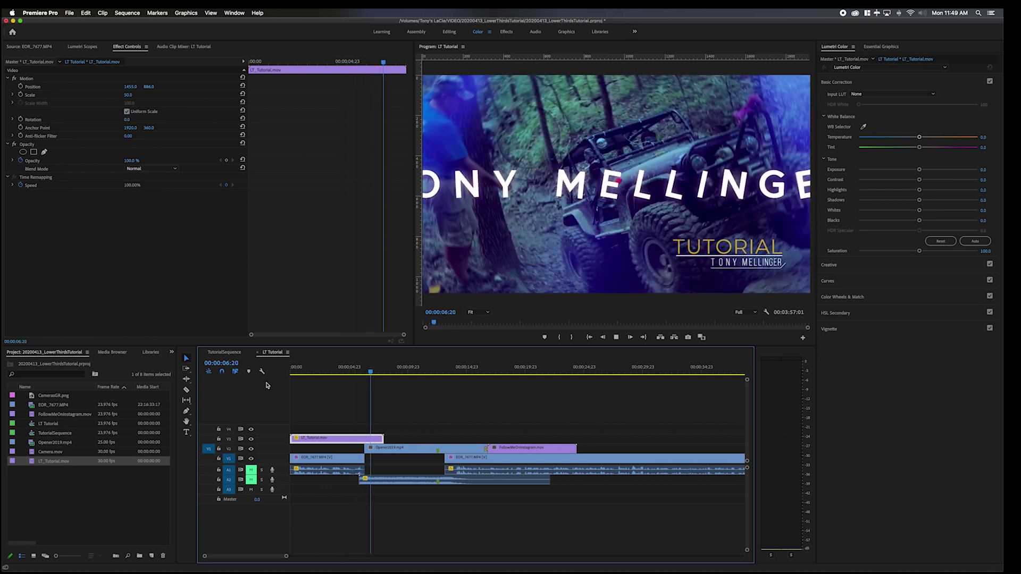
pyautogui.press('space')
# Split the LT_Tutorial.mov clip at 00:00:02:22 and move its second part later on V3, leaving a gap of about three seconds
pyautogui.moveTo(339, 370); pyautogui.dragTo(326, 388)
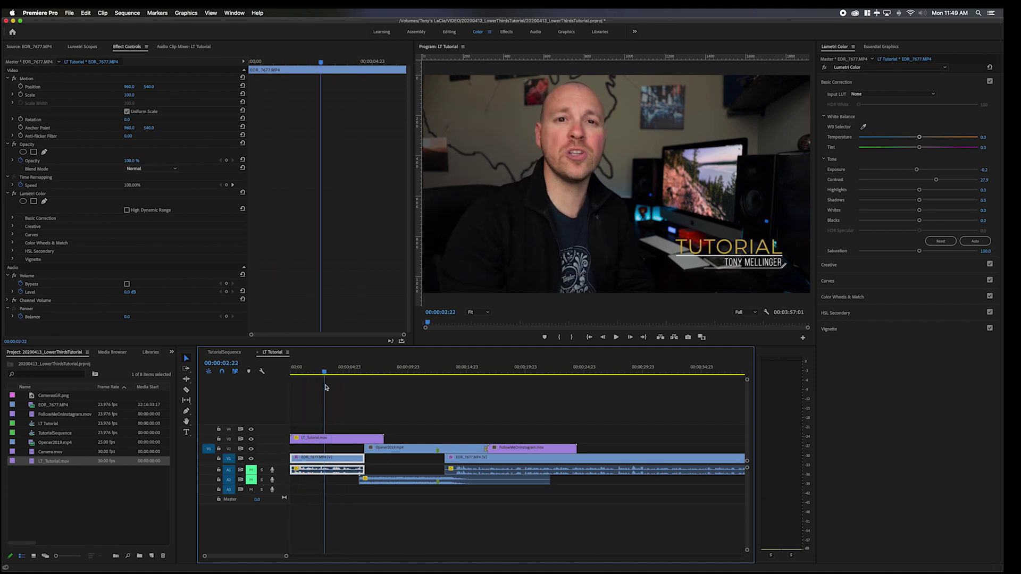
pyautogui.moveTo(332, 441); pyautogui.dragTo(366, 441)
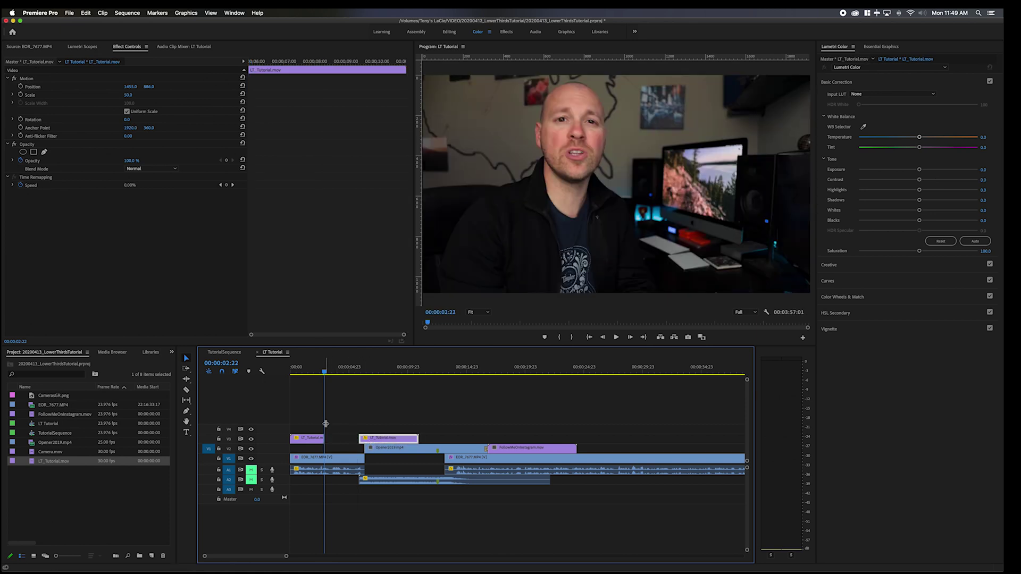
# Add a frame hold to the first LT_Tutorial.mov part at 00:00:02:15
pyautogui.click(320, 391)
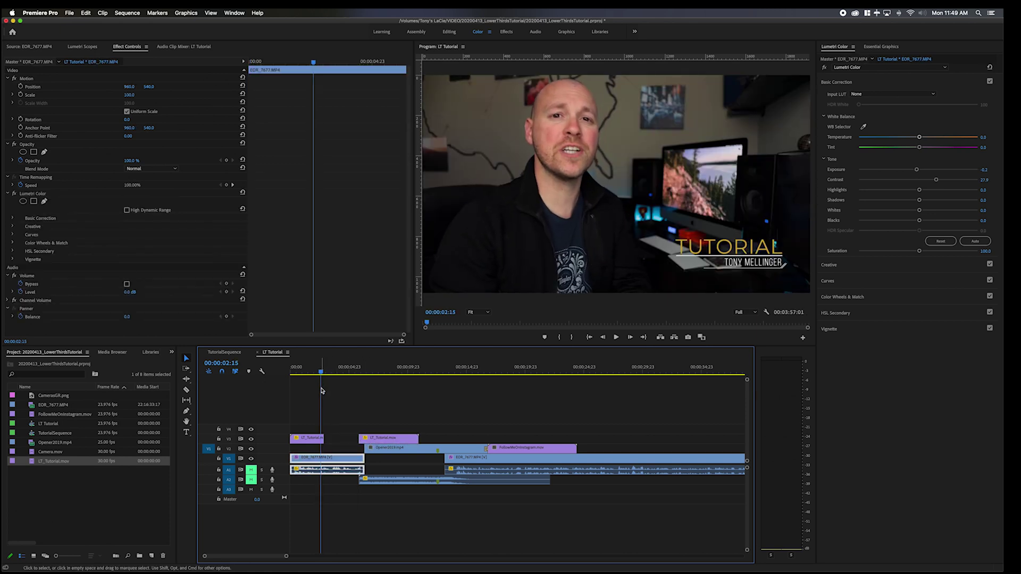
pyautogui.rightClick(316, 443)
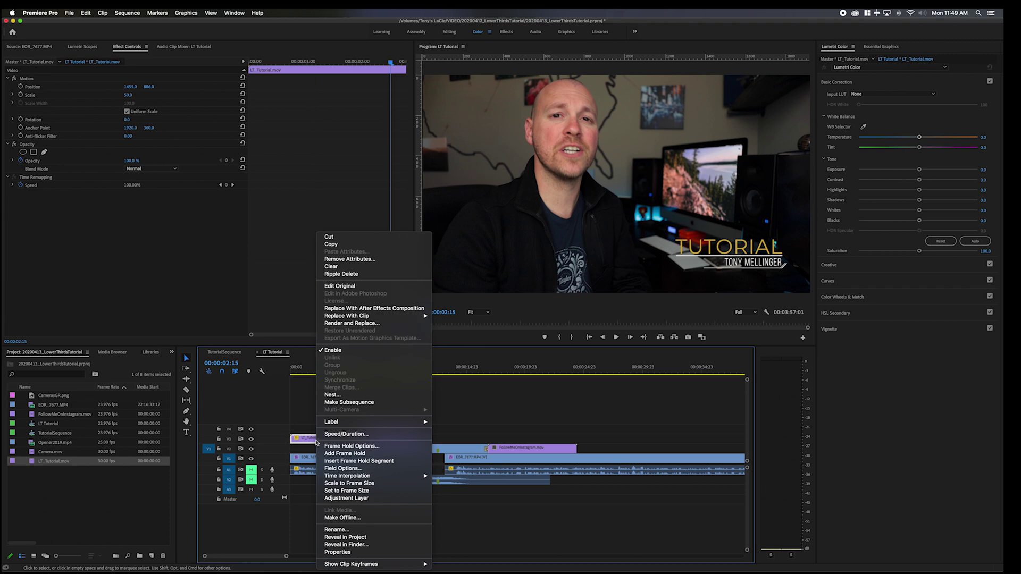
pyautogui.click(349, 453)
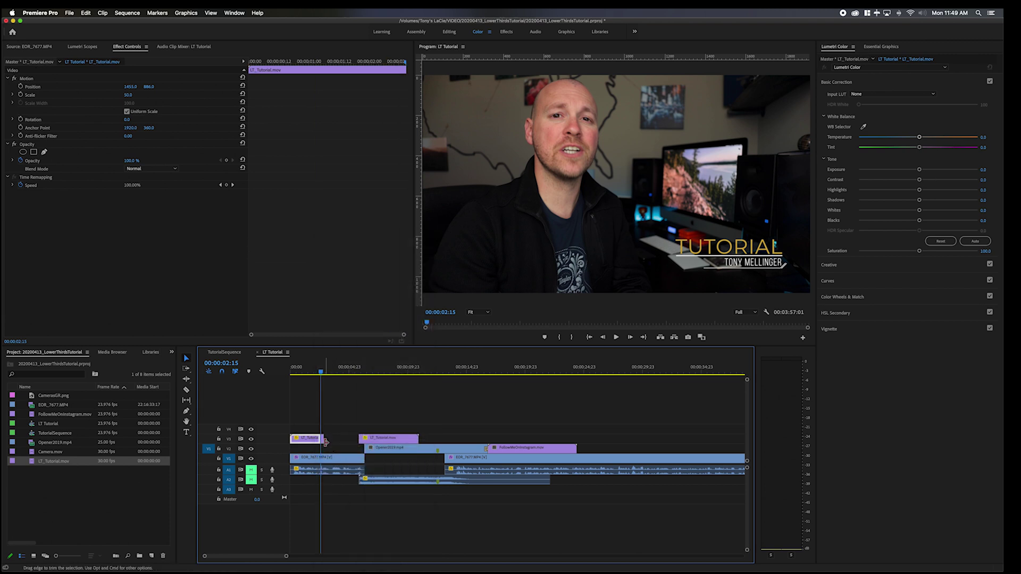
# Extend the held frame to the start of the second LT_Tutorial.mov part and play across the join
pyautogui.press('=')
pyautogui.press('=')
pyautogui.press('=')
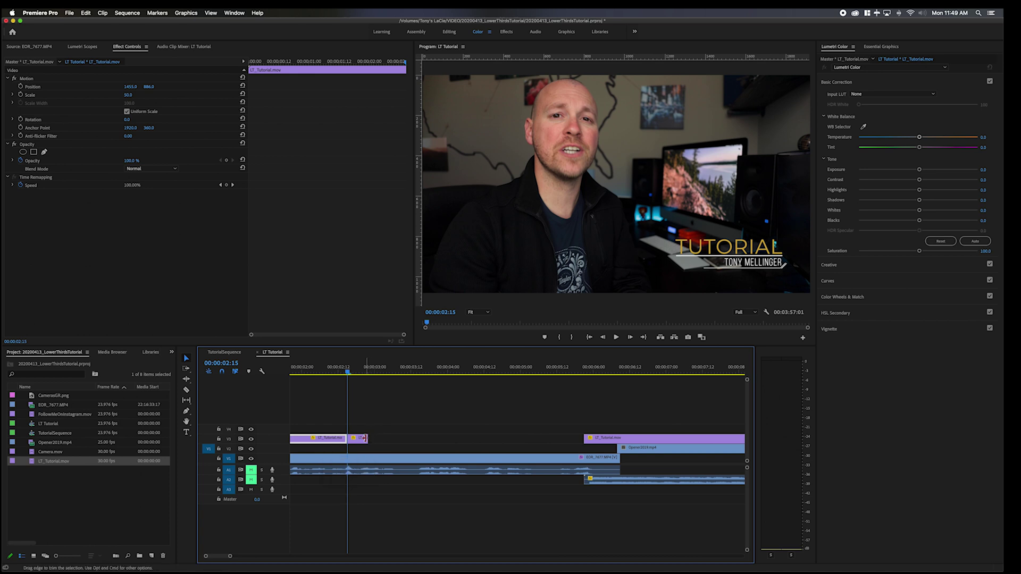
pyautogui.moveTo(367, 439); pyautogui.dragTo(586, 440)
pyautogui.moveTo(350, 368); pyautogui.dragTo(533, 379)
pyautogui.press('space')
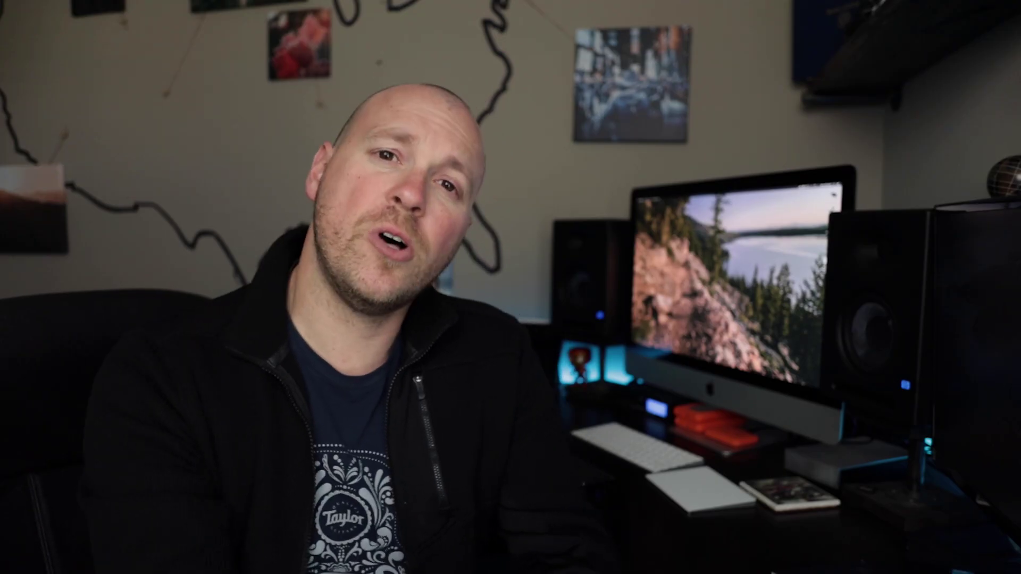